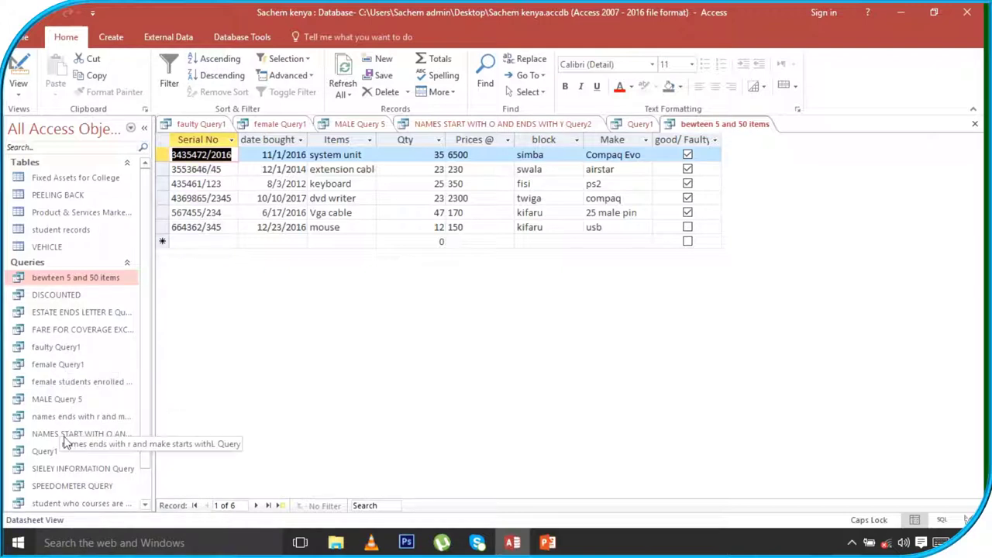
Open the VEHICLE table as a datasheet showing its 17 records.
click(45, 250)
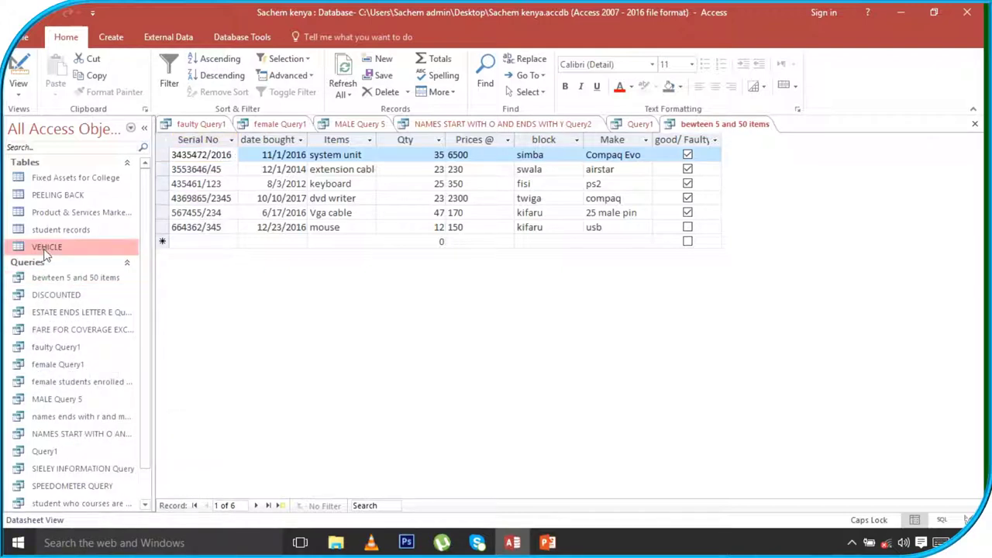
right_click(45, 253)
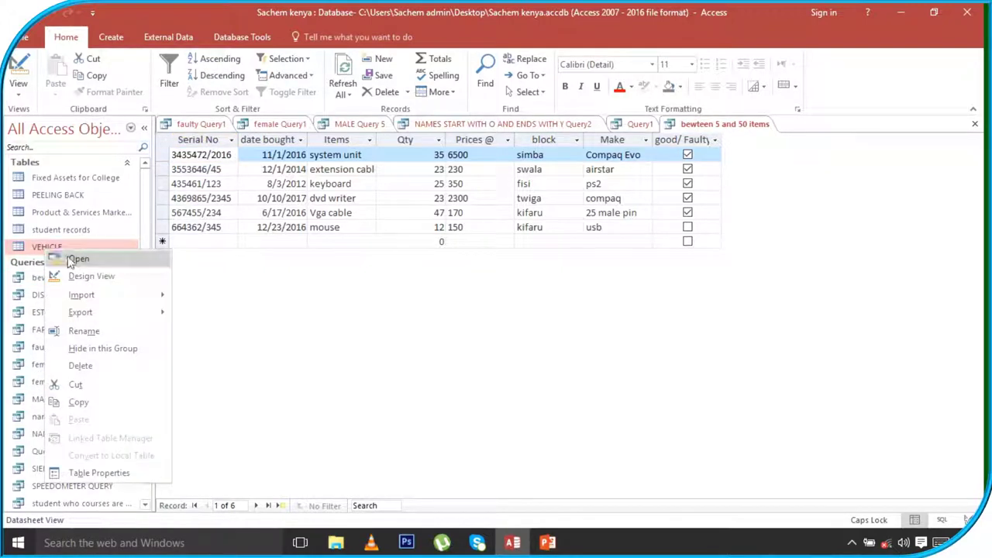
click(73, 257)
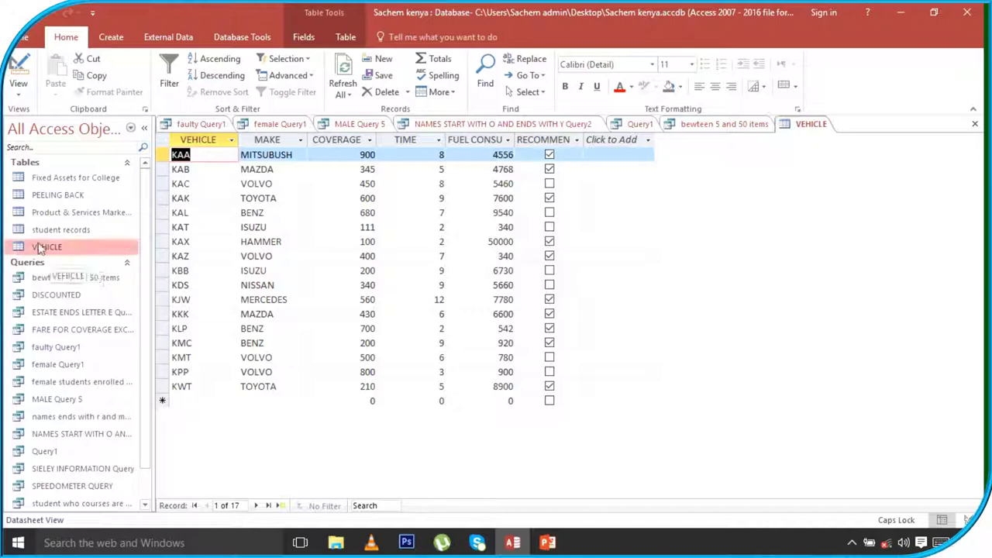
right_click(44, 247)
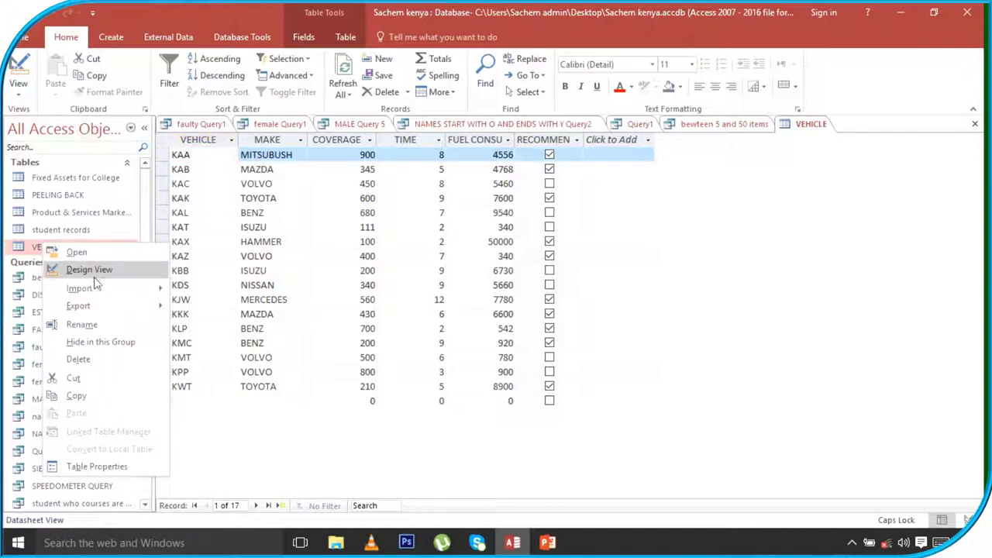
Open VEHICLE in Design View and confirm FUEL CONSUMED and TIME are Number, MAKE is Short Text.
click(91, 272)
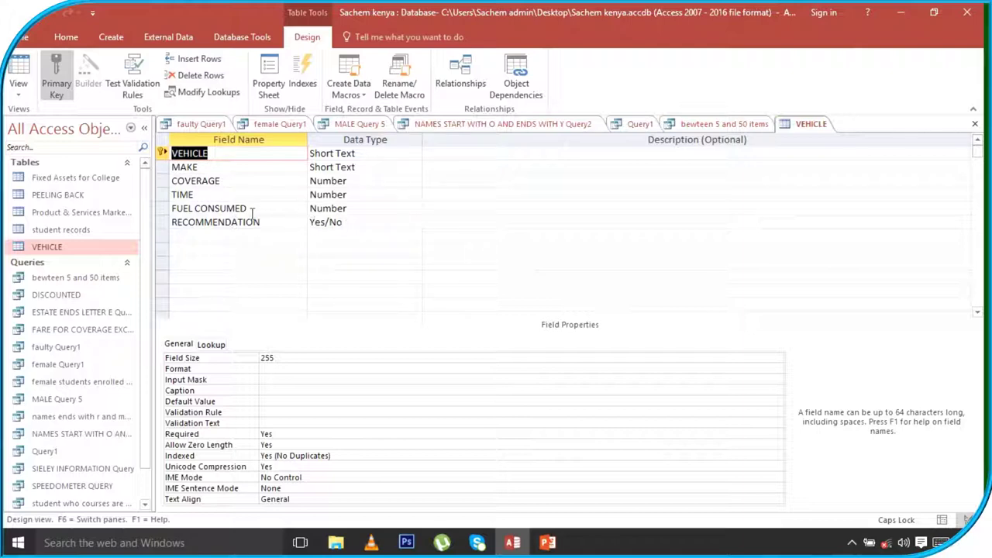
click(345, 208)
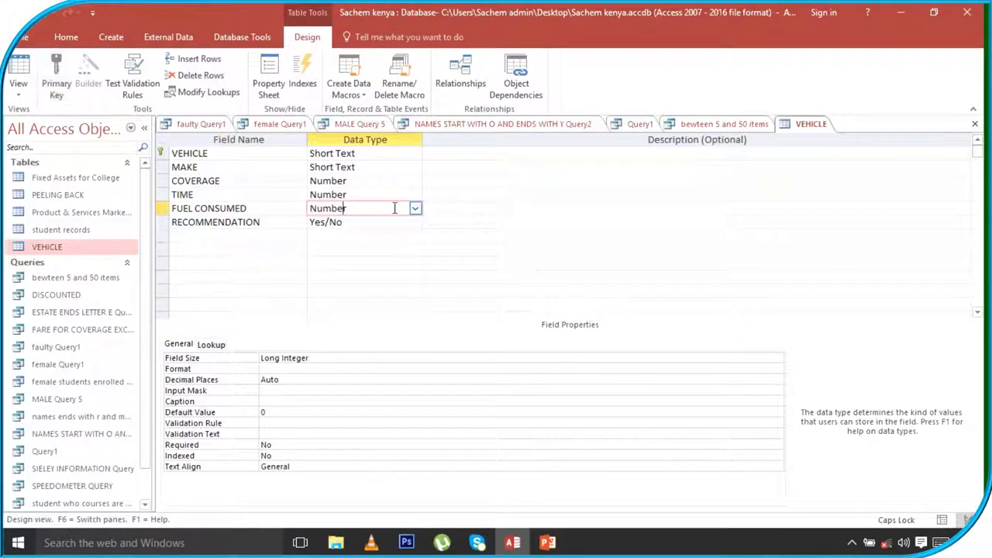
click(415, 209)
click(415, 209)
click(346, 194)
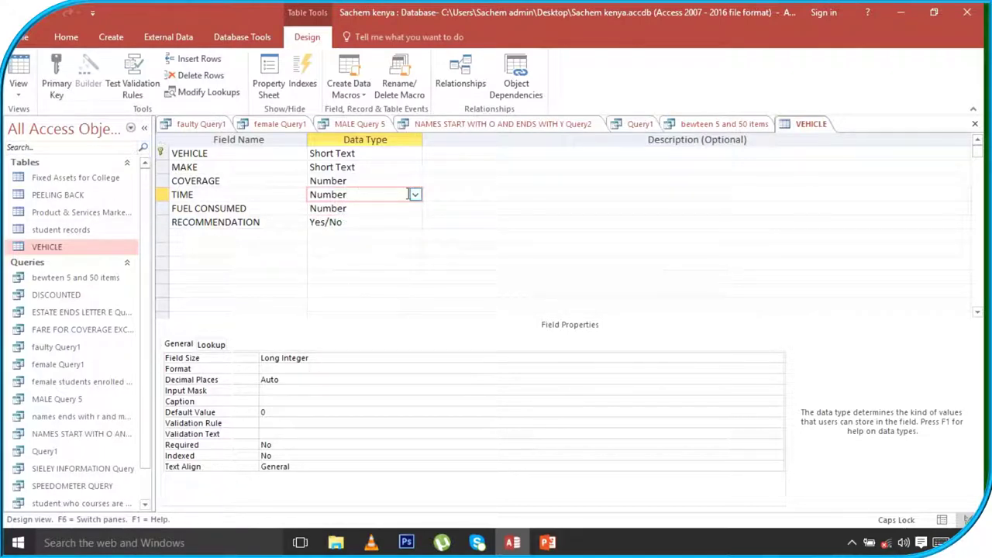
click(415, 195)
click(415, 195)
click(364, 167)
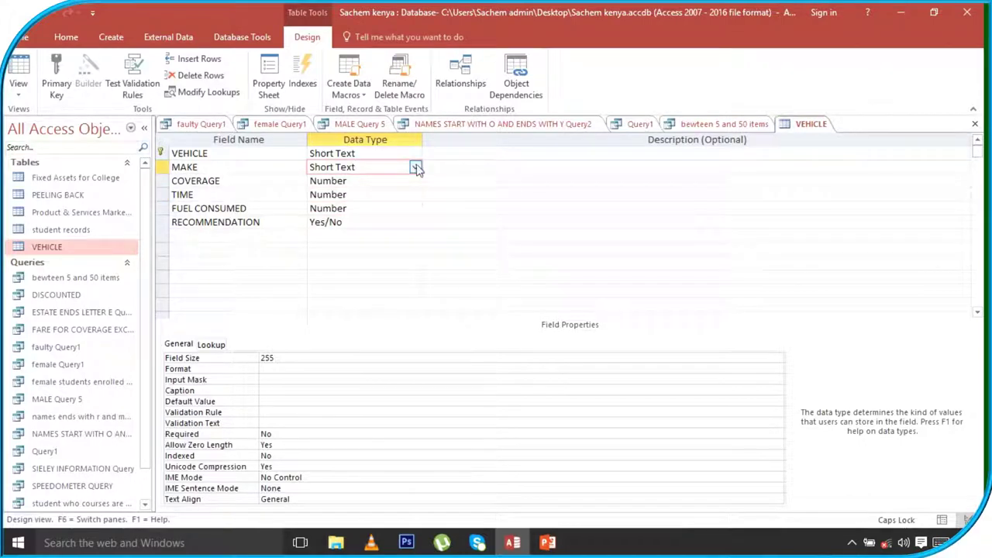
click(415, 167)
click(416, 169)
Close the VEHICLE design and the six open query tabs.
click(974, 124)
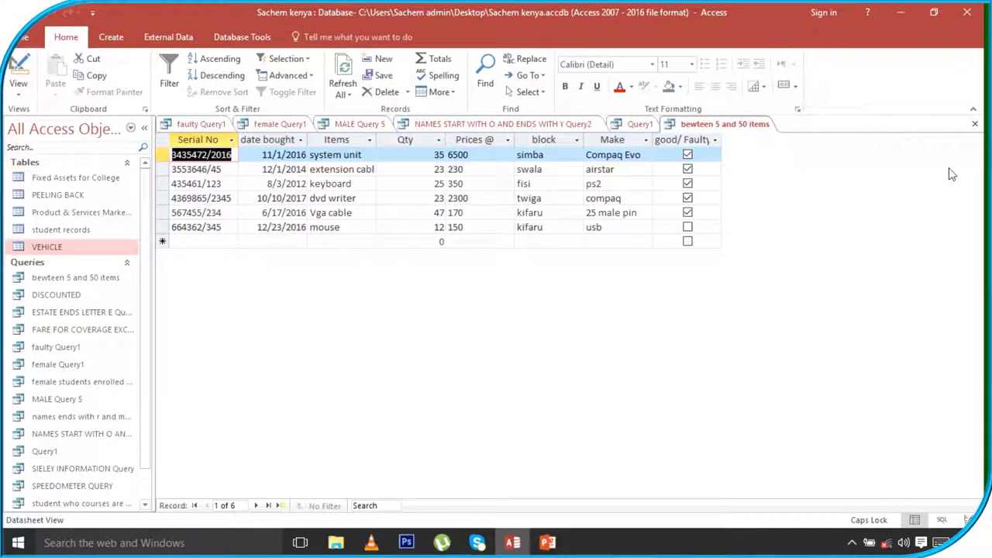
click(974, 124)
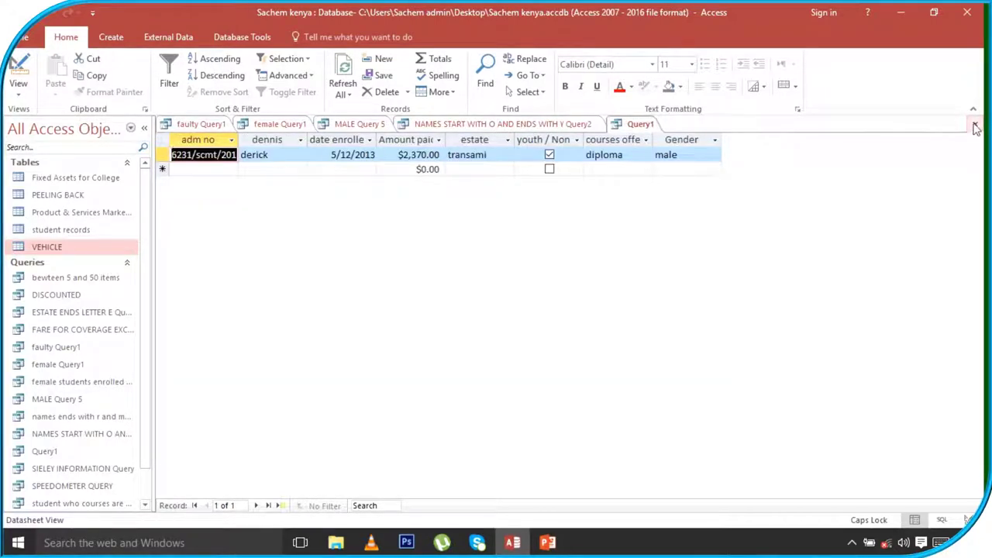
click(974, 124)
click(974, 124)
click(974, 124)
click(974, 124)
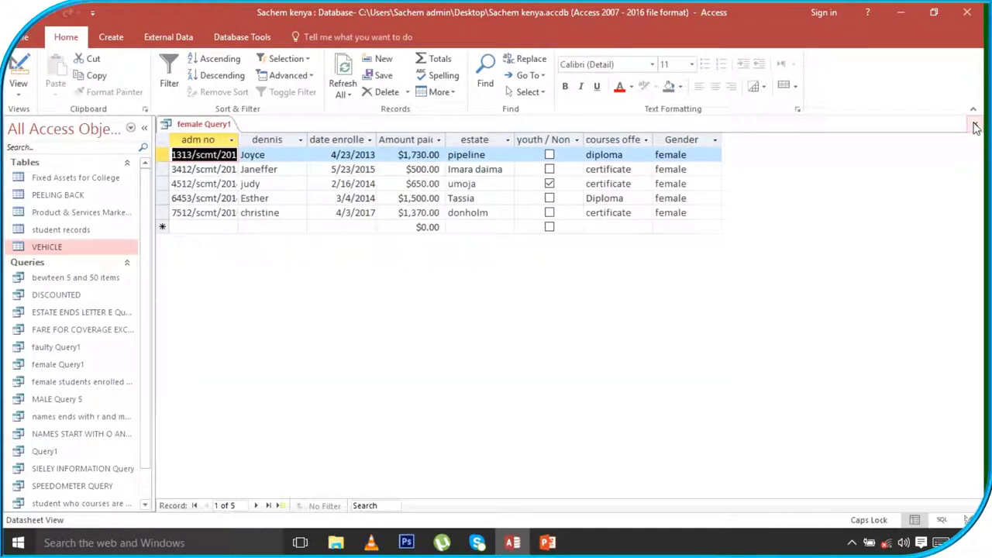
click(974, 124)
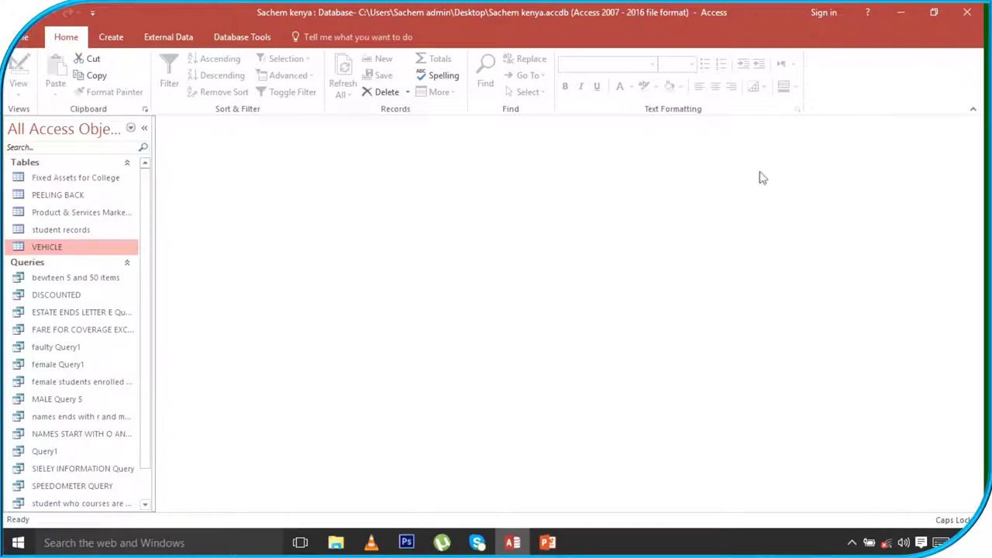
Create a new query design with the VEHICLE table added.
click(112, 40)
click(220, 91)
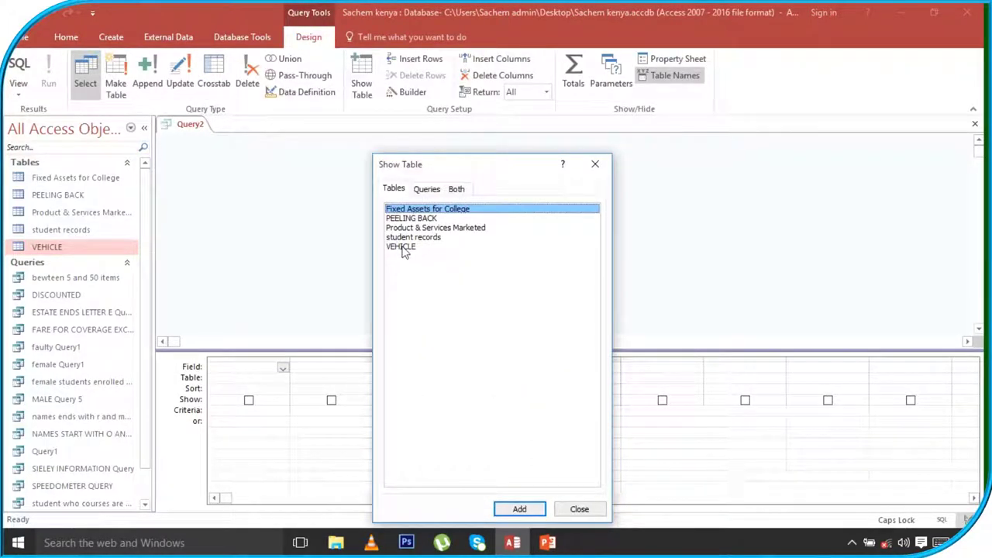
click(403, 246)
click(519, 509)
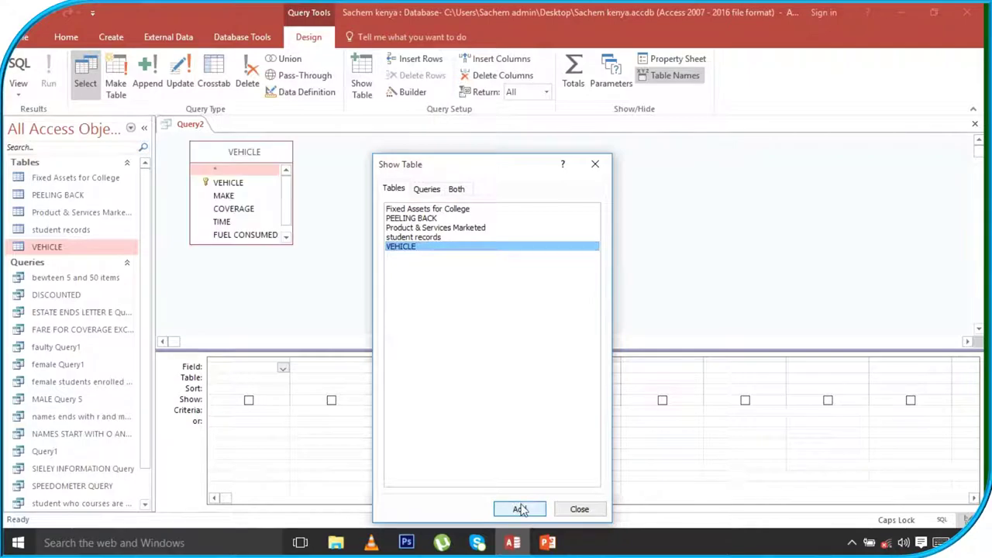
click(580, 509)
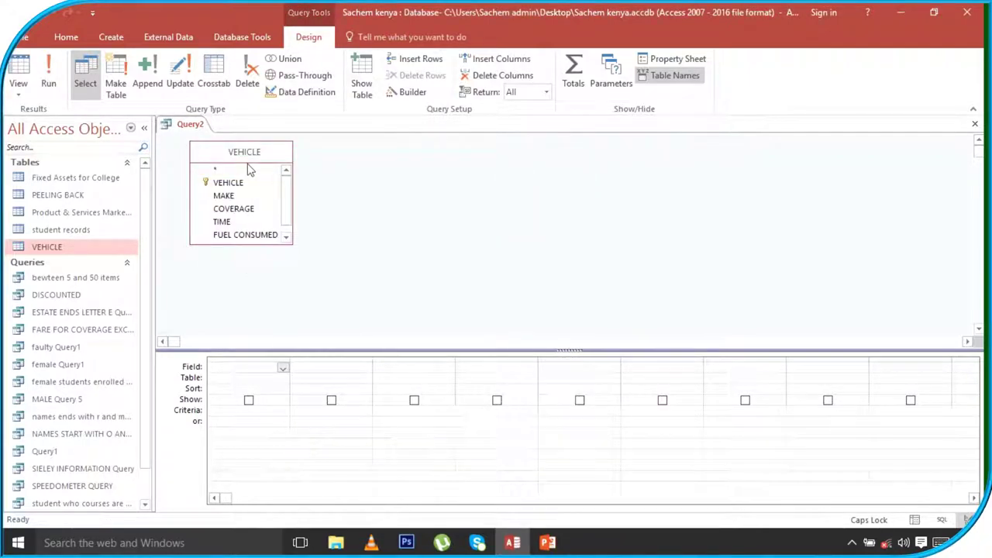
Add all six VEHICLE fields, set the RECOMMENDATION criterion to YES, and run the query.
double_click(241, 154)
mouse_move(234, 175)
mouse_down()
mouse_move(197, 187)
mouse_move(261, 431)
mouse_move(224, 381)
mouse_up()
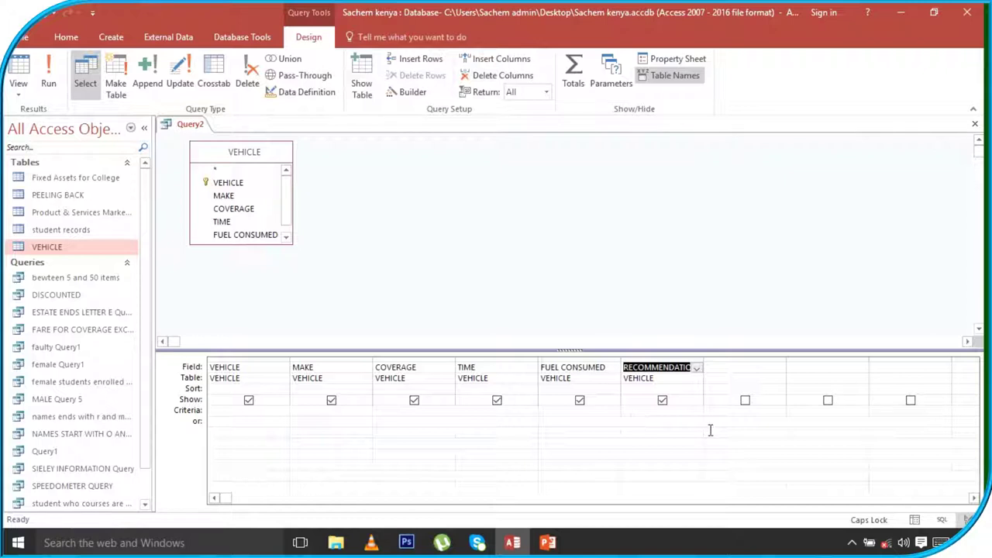
click(648, 411)
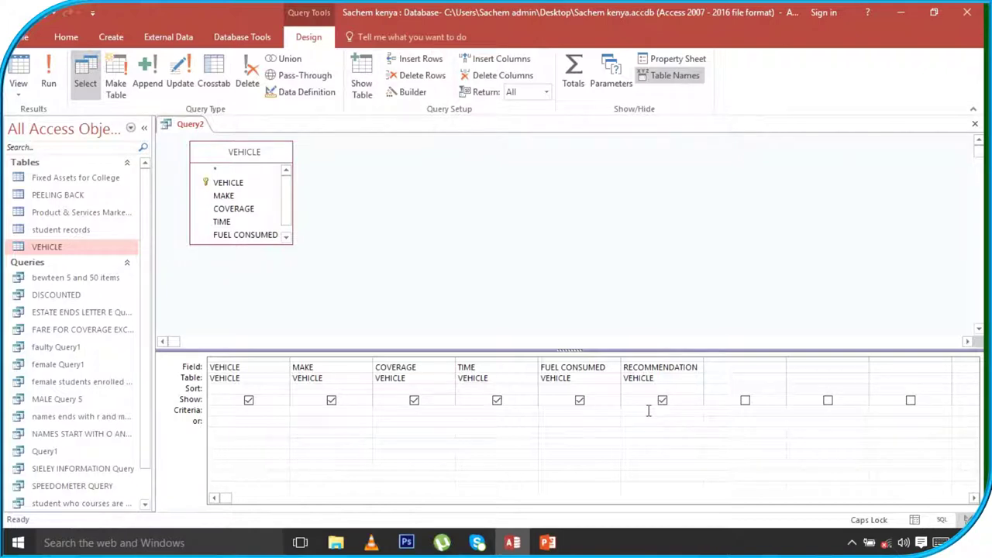
text(YES)
click(51, 74)
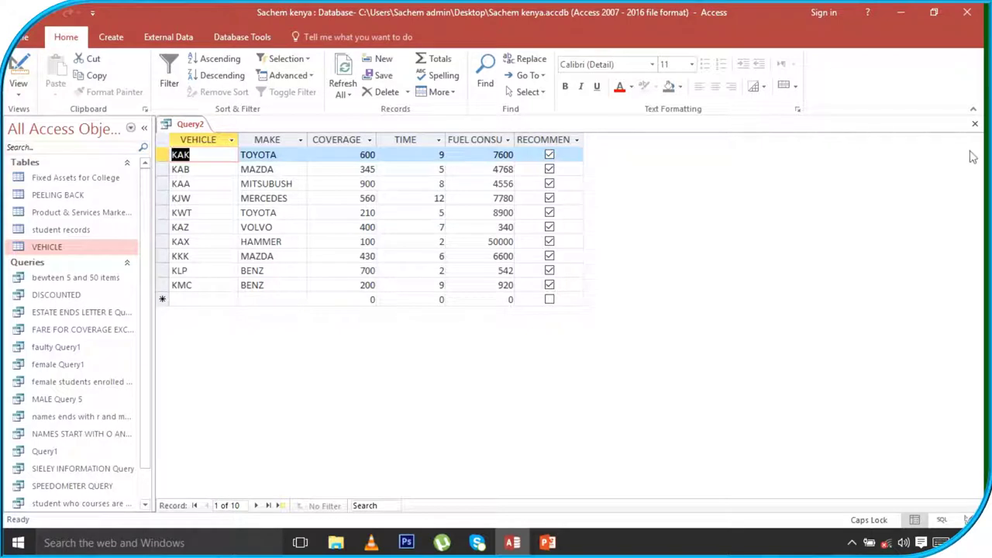
Close the query and save it as RECOGNITION.
click(975, 125)
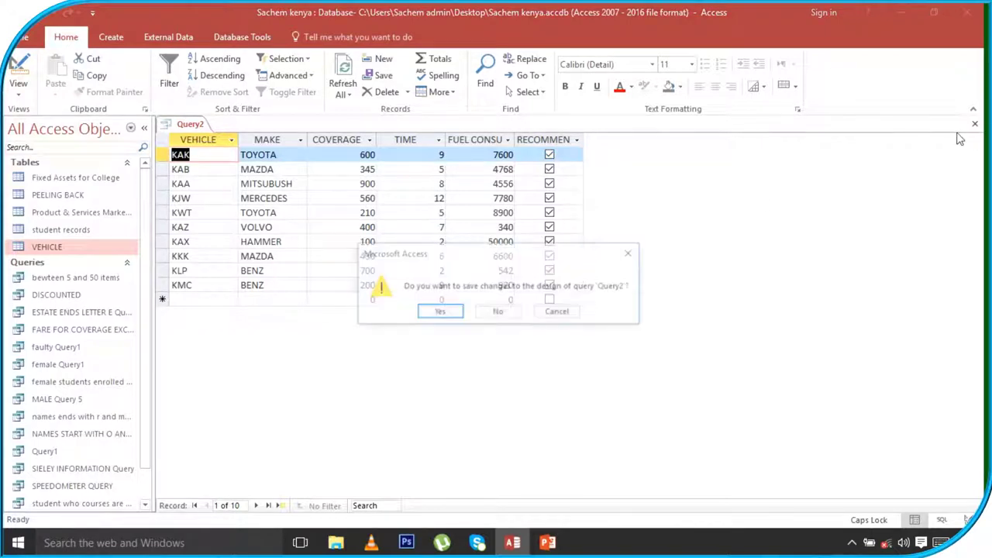
click(445, 313)
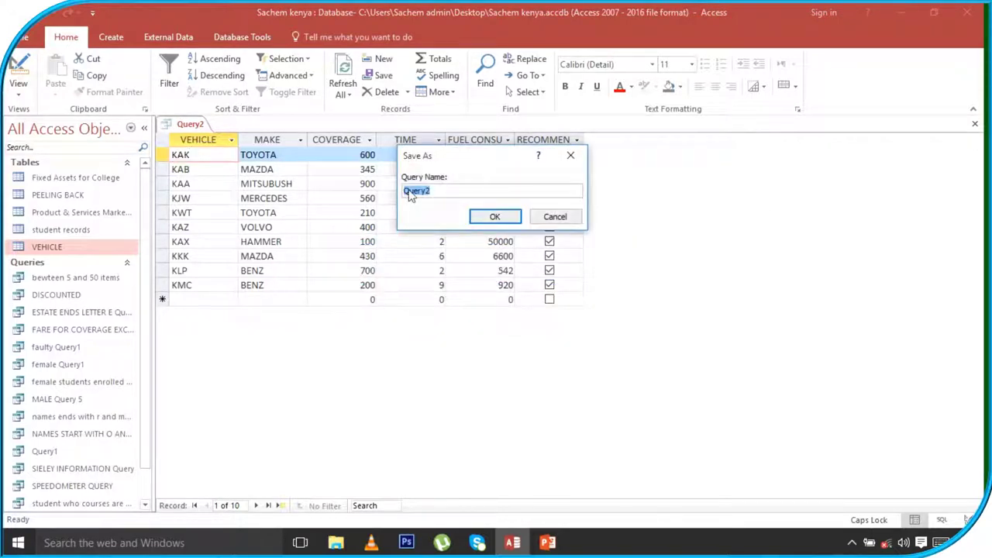
text(RECOGN)
text(ITION)
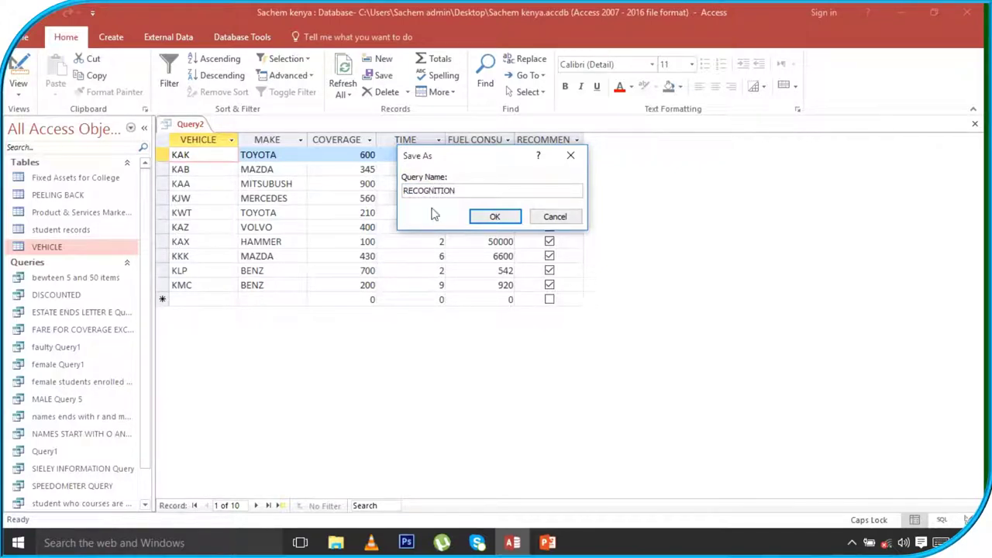
click(496, 216)
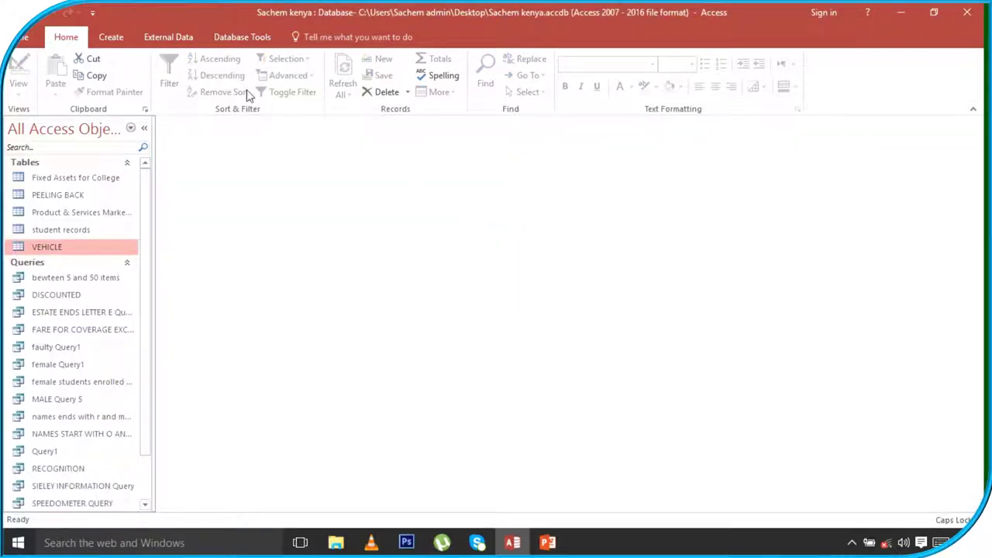
Start a new query design on VEHICLE and place all six of its fields in the grid.
click(110, 37)
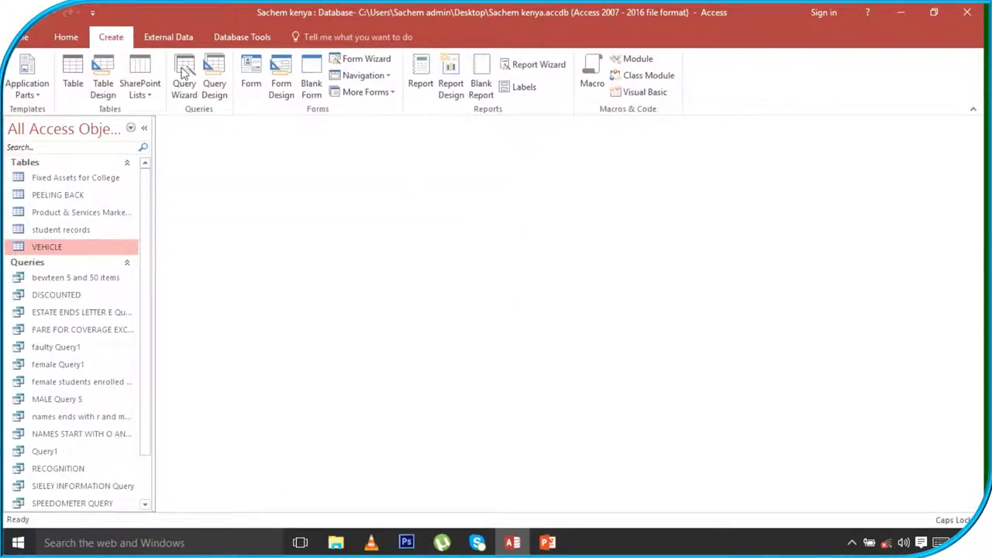
click(220, 91)
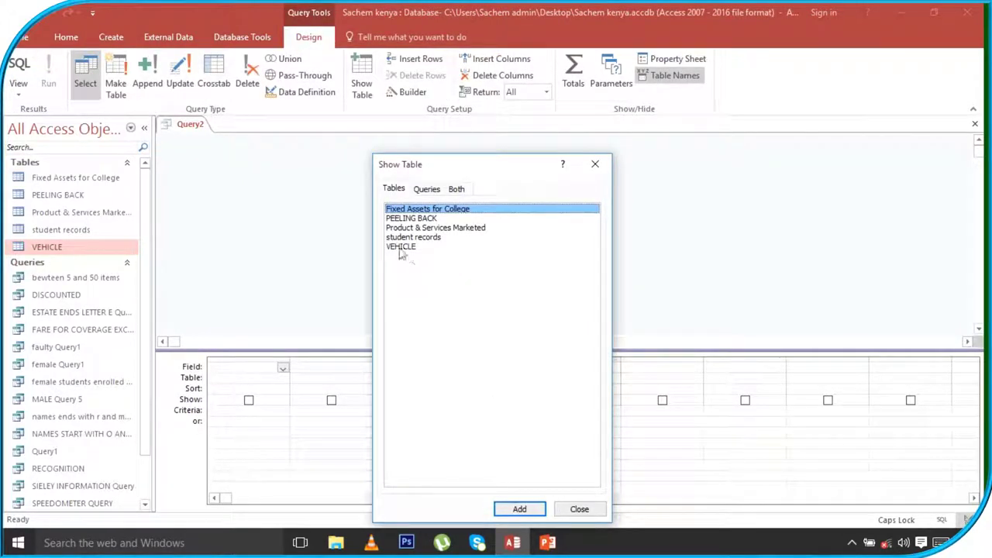
click(401, 246)
click(518, 508)
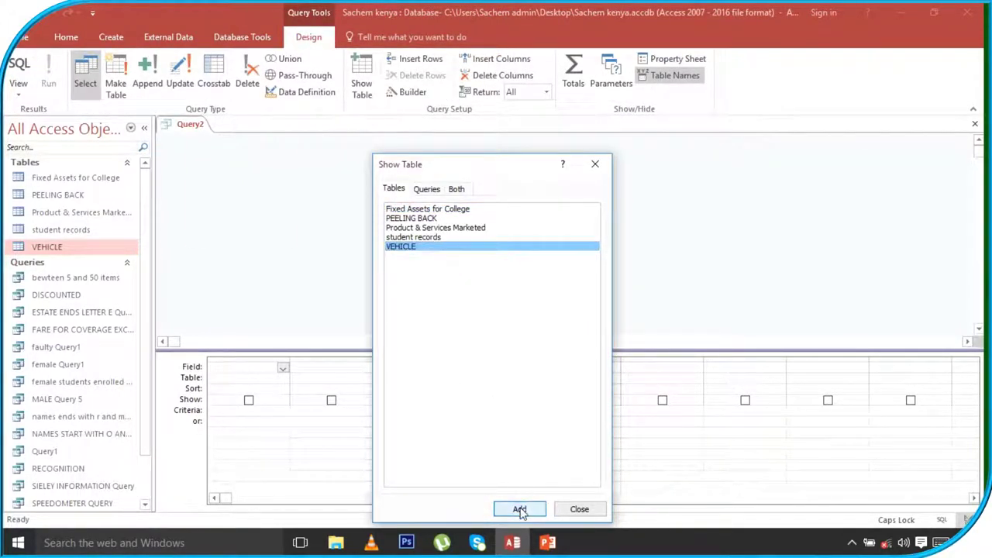
click(579, 509)
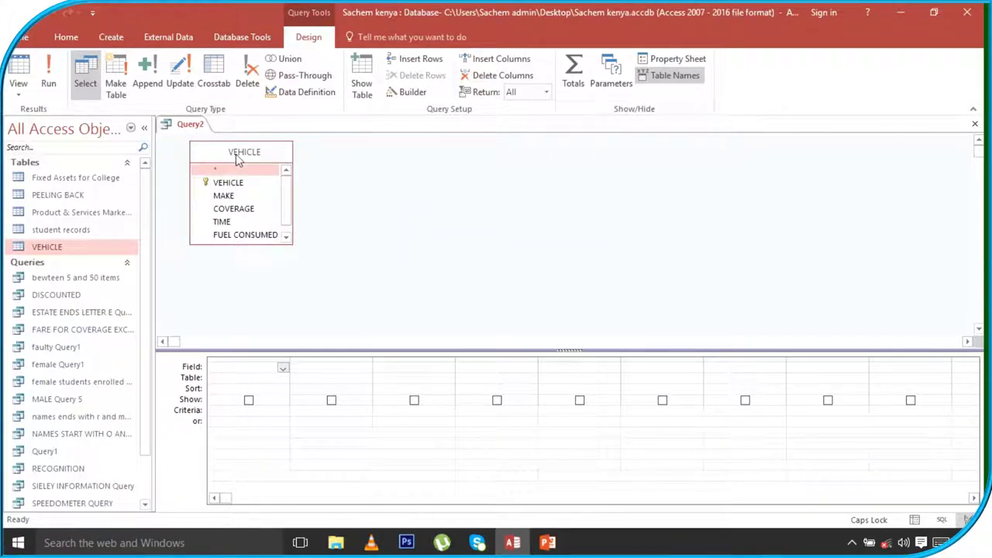
double_click(237, 154)
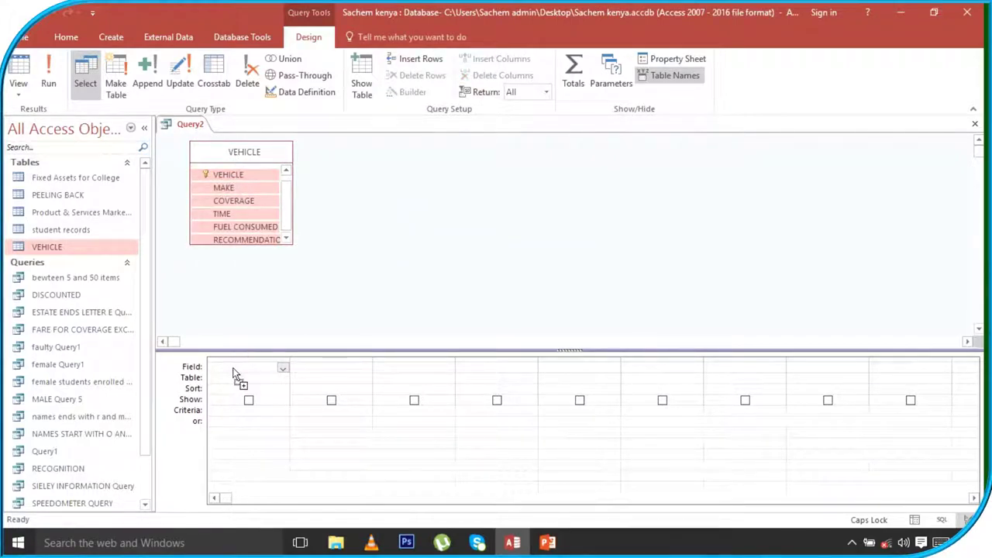
drag(233, 175, 237, 372)
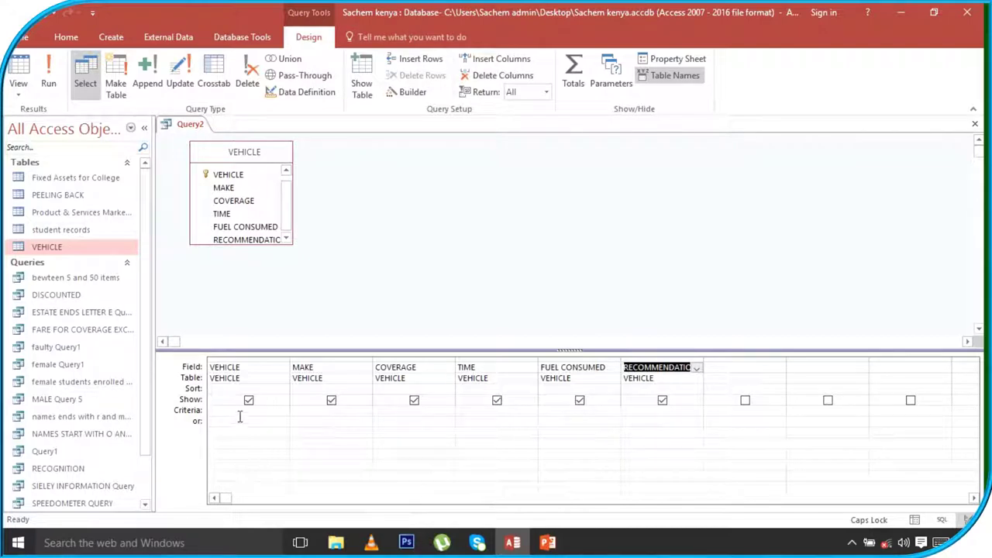
Filter MAKE with the criterion M*, run it to list four vehicles, and close it.
click(309, 409)
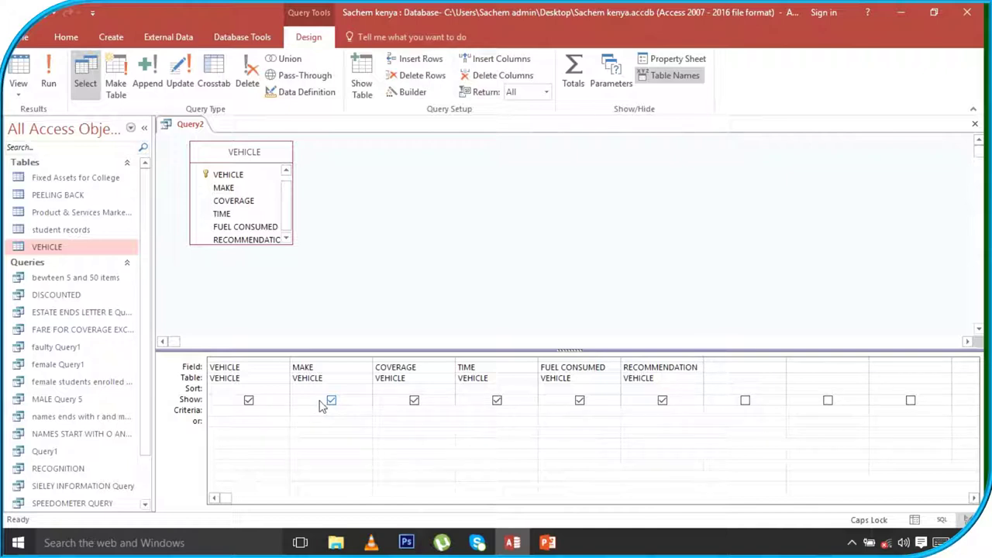
text(M)
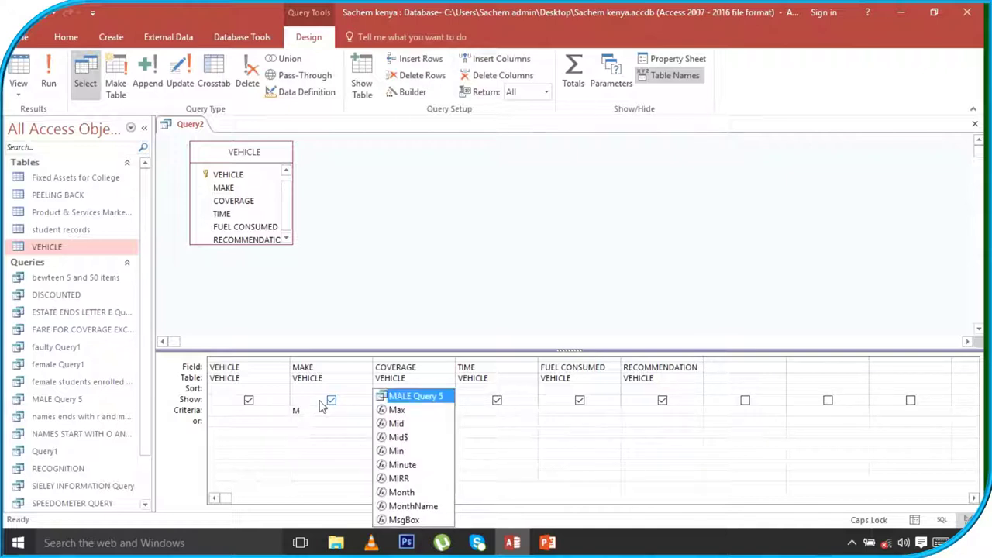
text(i*)
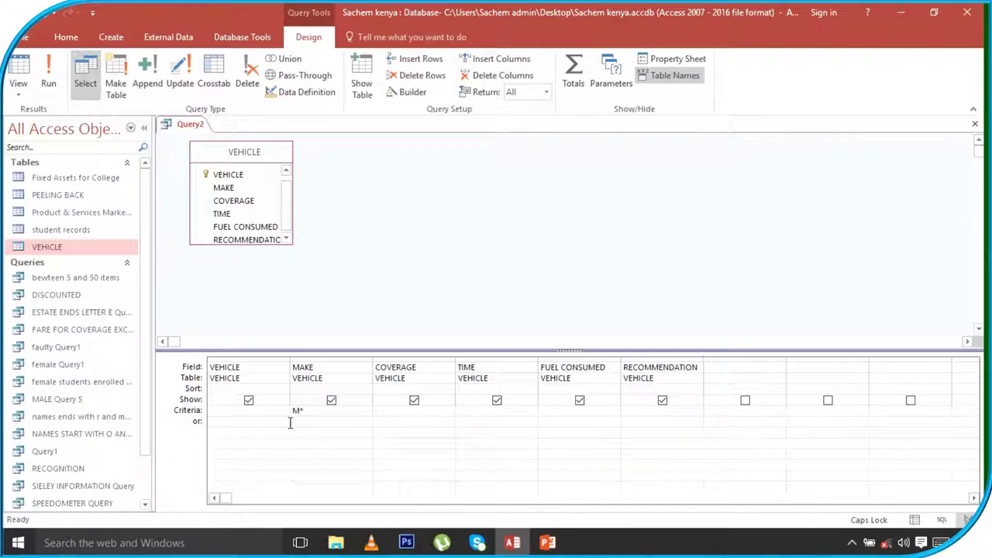
click(48, 77)
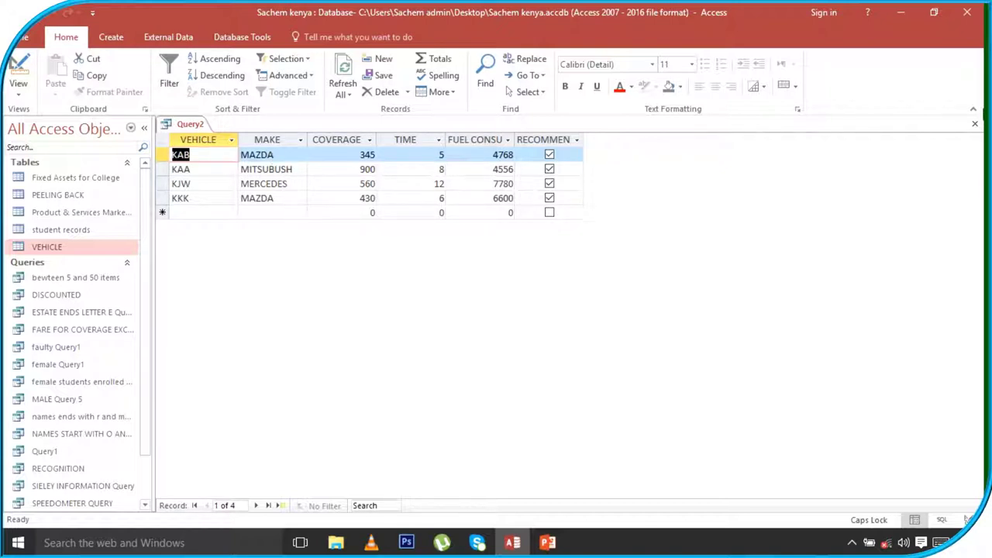
click(974, 124)
Save the query as 'VEHICLE WICH STARTS WITH LETTER M'.
click(438, 311)
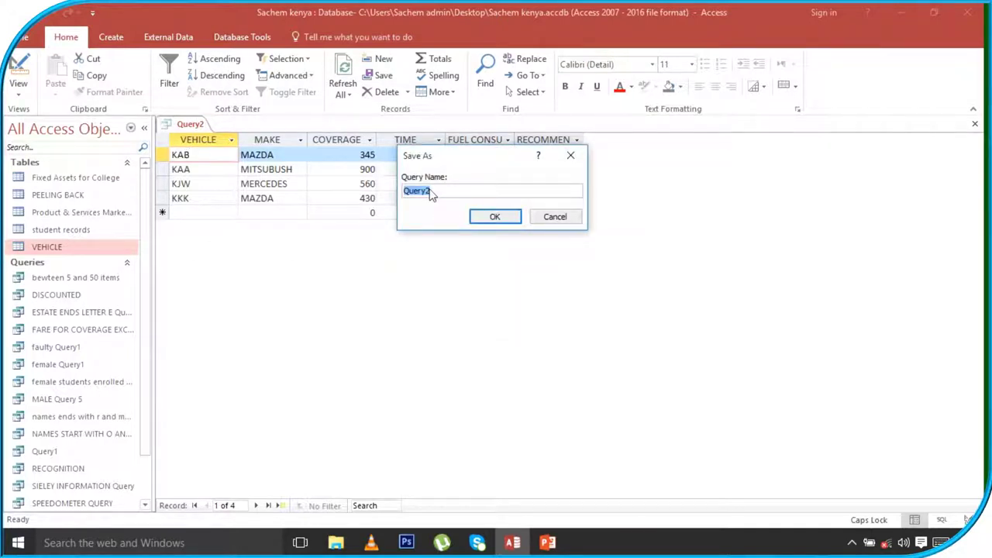
text(VI)
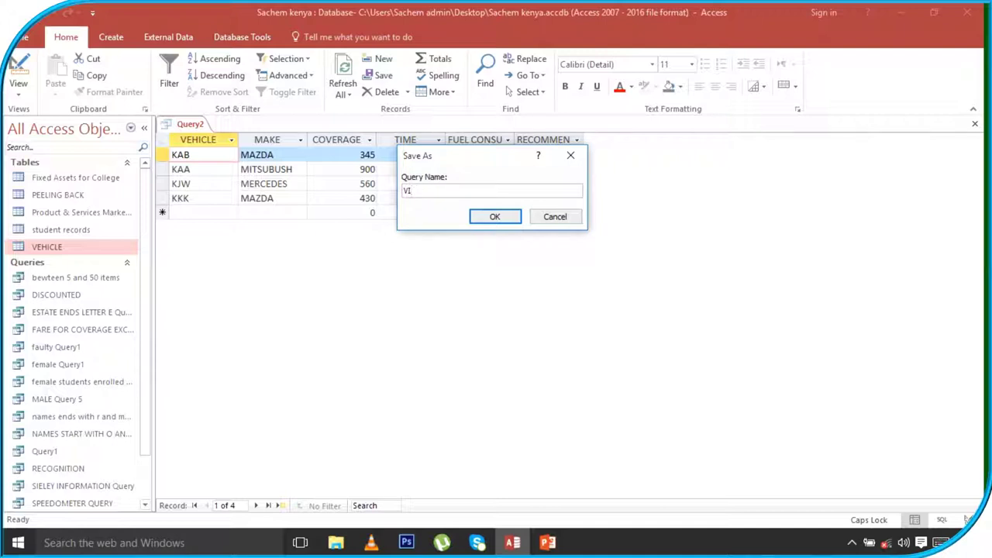
key(BackSpace)
key(BackSpace)
text(WICH STARTS W)
text(ITH LET)
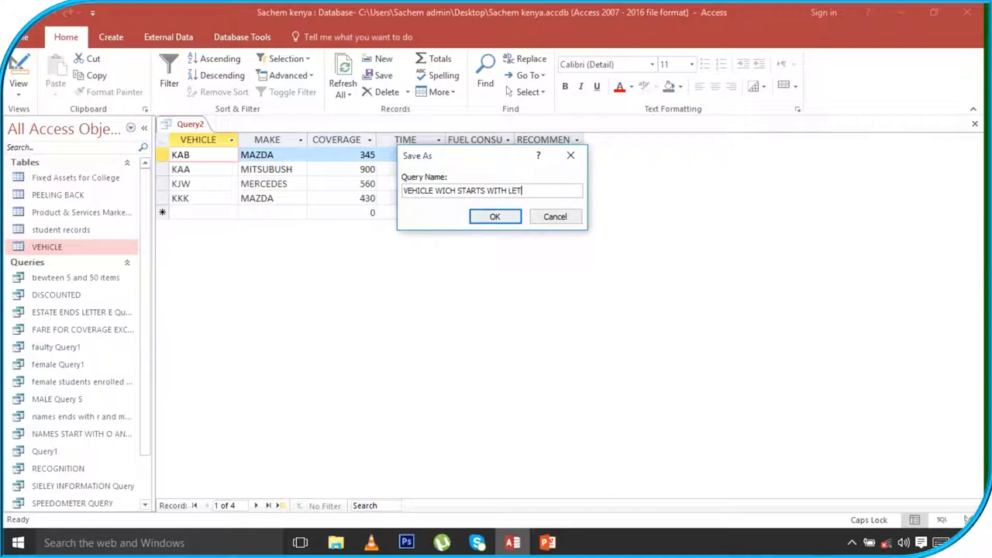
text(ER M)
click(501, 220)
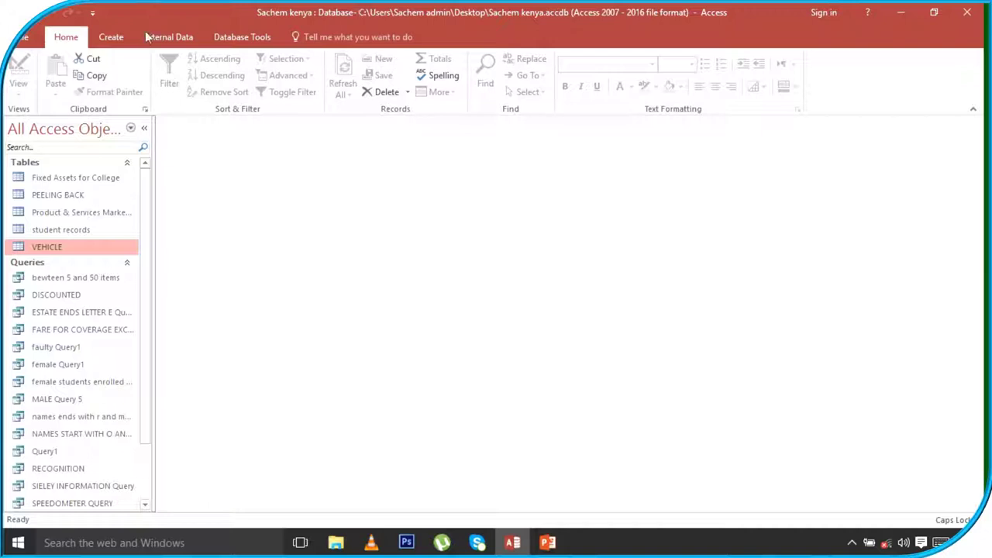
Create another query design on VEHICLE with all six fields, VEHICLE to RECOMMENDATION, in the grid.
click(111, 36)
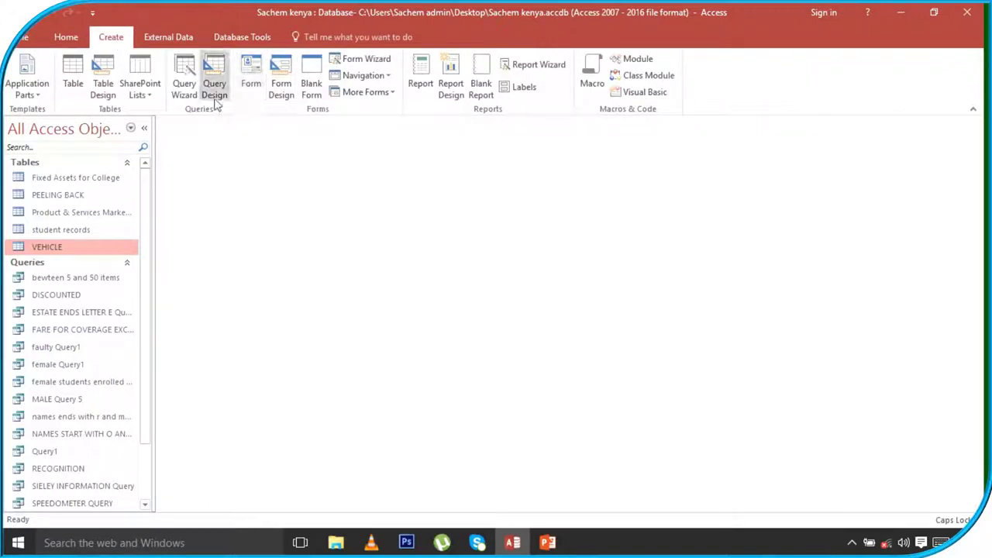
click(215, 87)
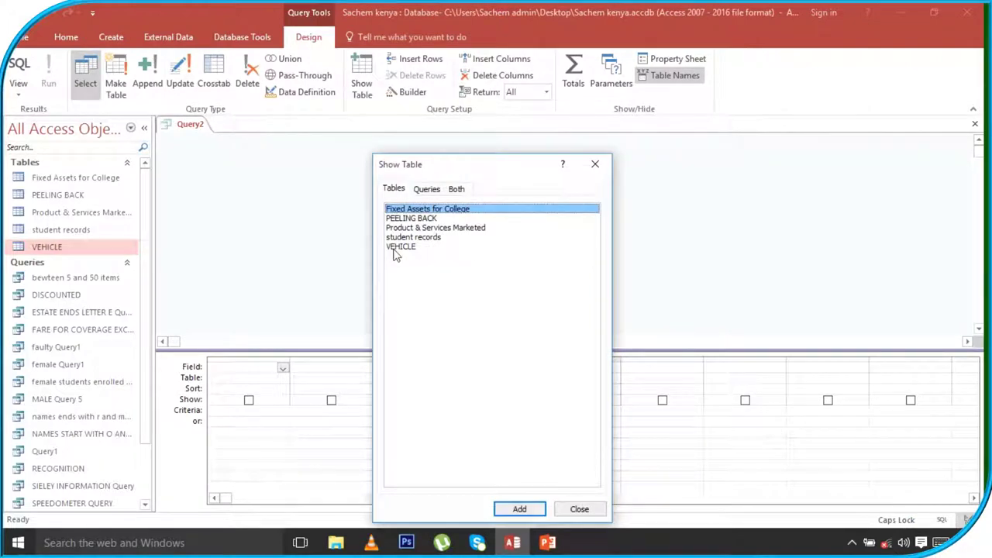
click(398, 248)
click(519, 509)
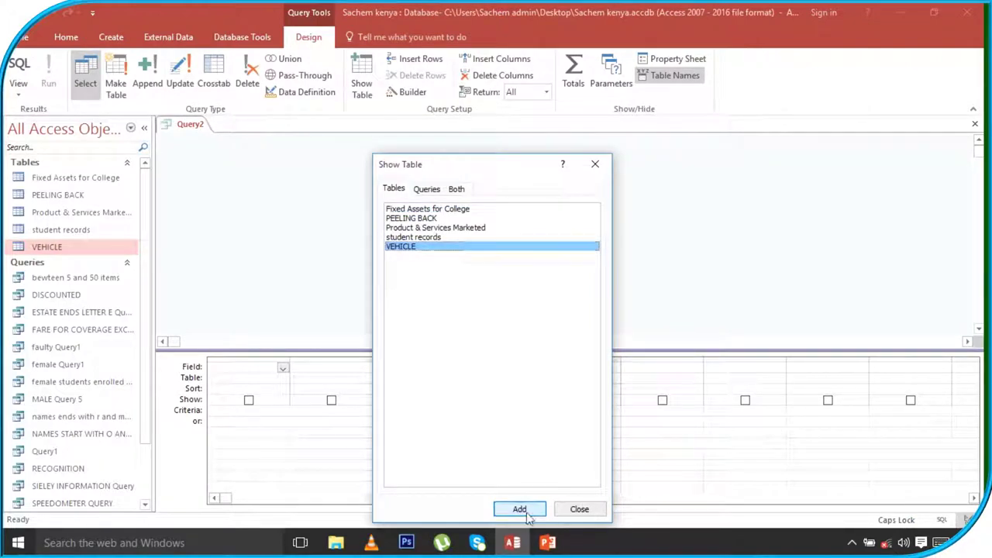
click(579, 509)
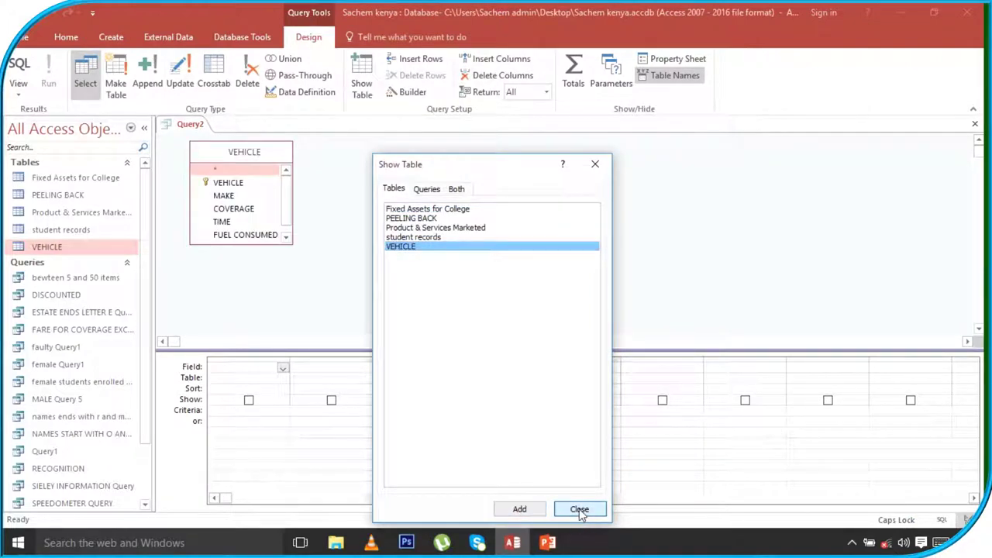
double_click(233, 153)
drag(235, 188, 242, 370)
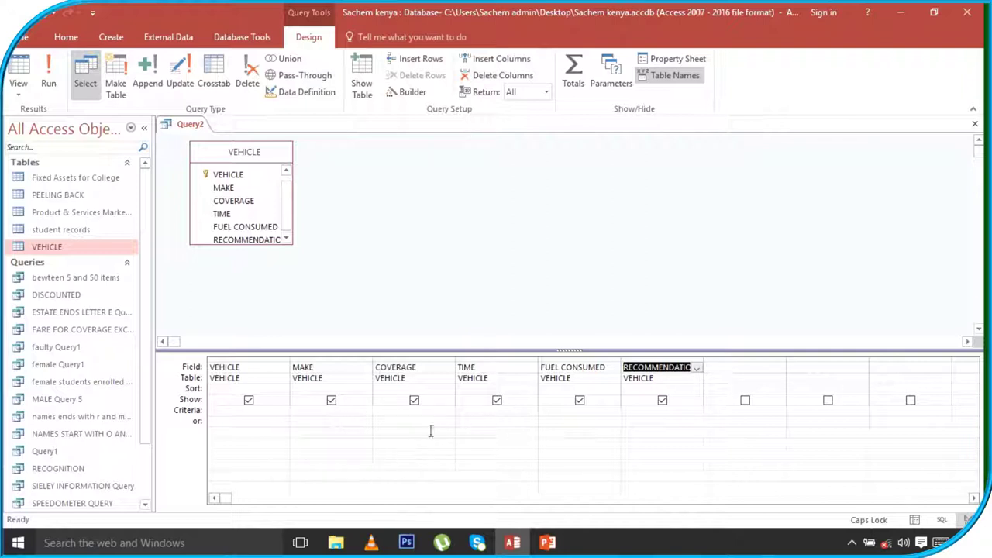
Set the FUEL CONSUMED criterion to >2000 and run the query, listing 11 vehicles.
click(563, 409)
text(>2)
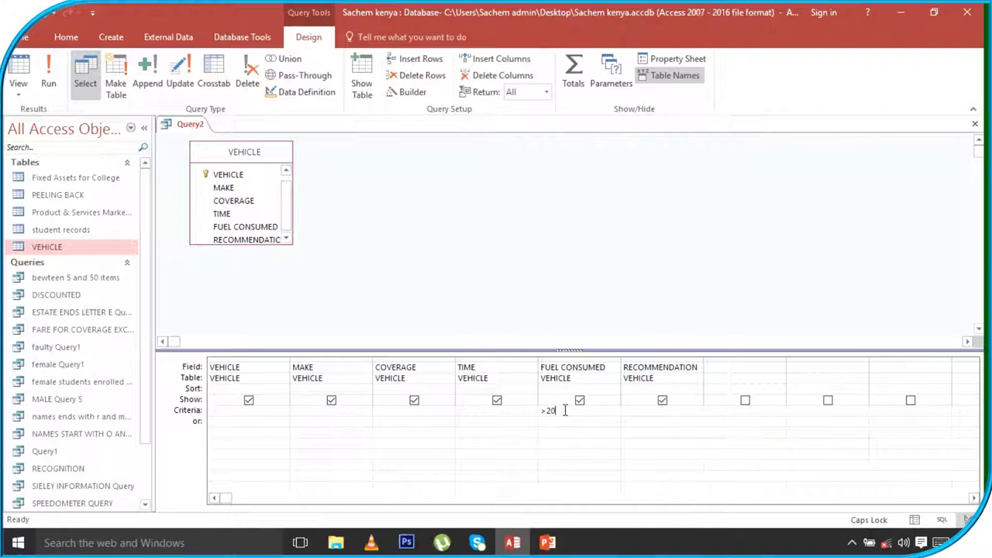
text(000)
click(48, 83)
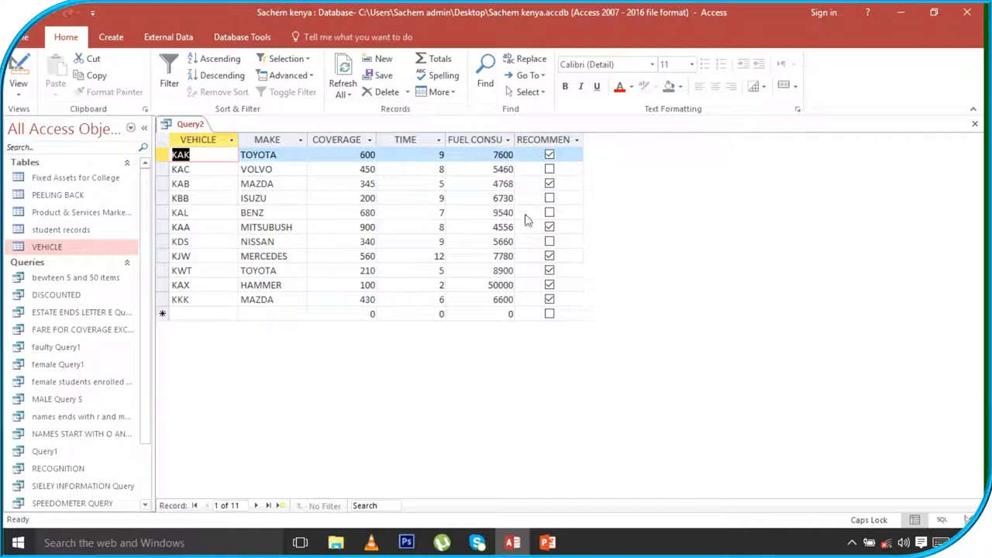
Close the fuel-consumption query and save it as NICERA Query2.
click(977, 127)
click(448, 313)
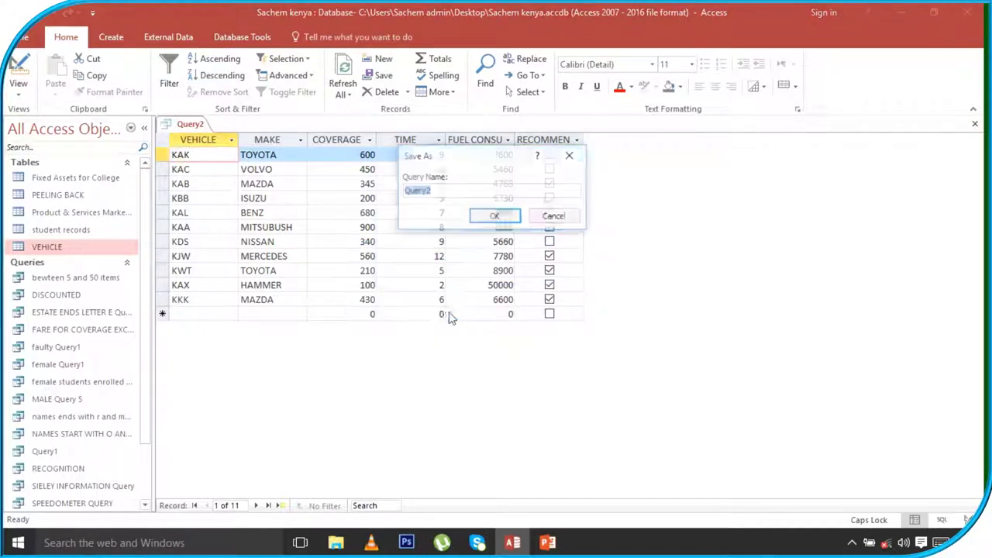
click(405, 192)
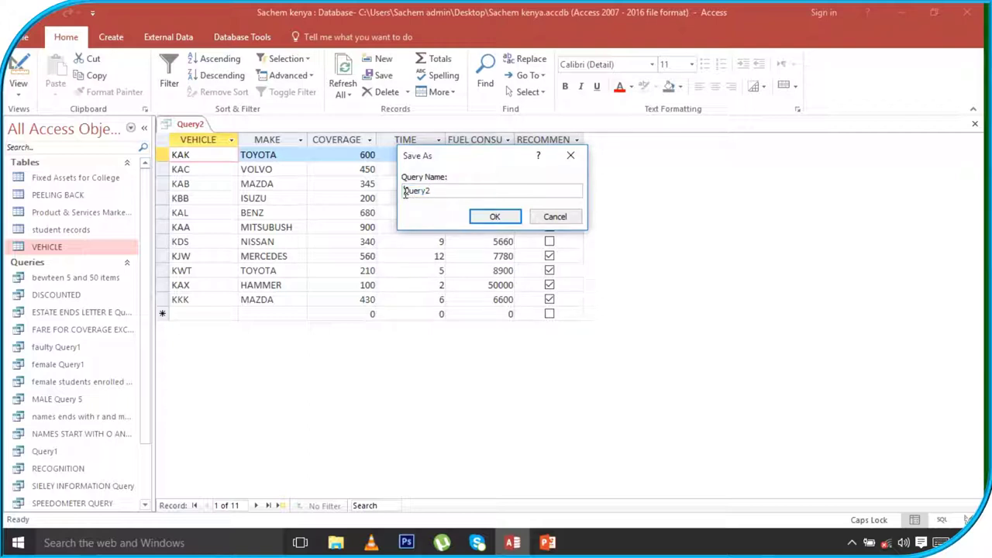
text(NI)
text(CER)
text(A)
click(486, 222)
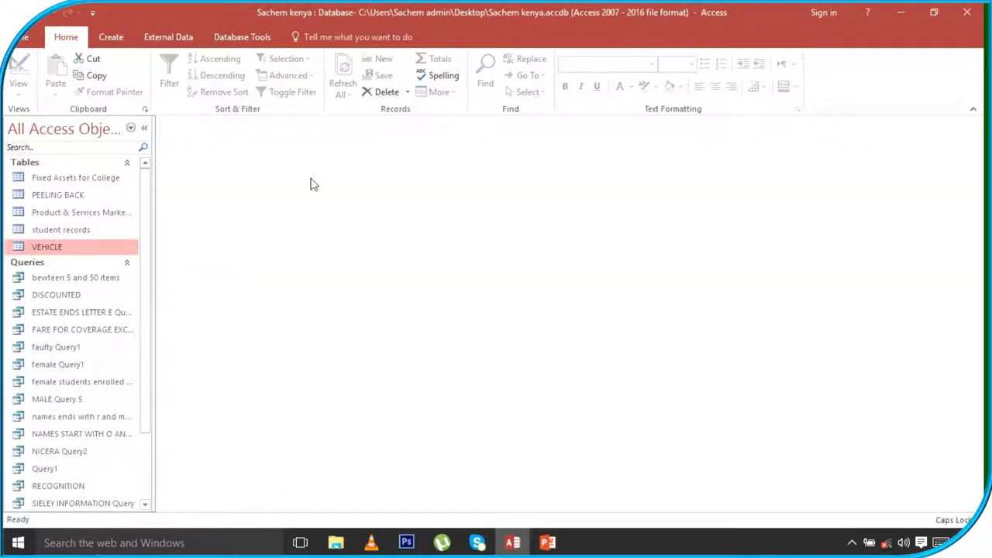
Start a new design-view query on the VEHICLE table with all its fields in the grid.
click(108, 43)
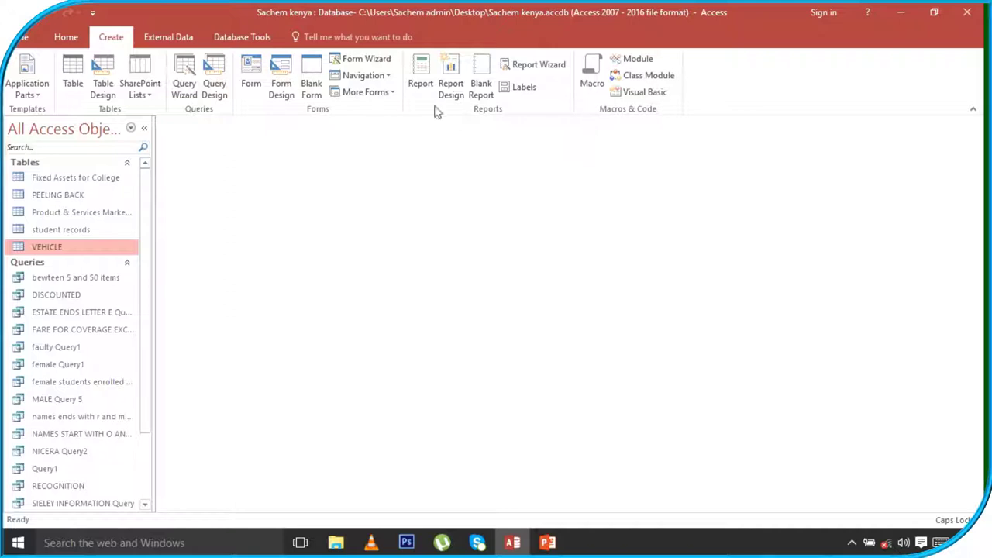
click(214, 87)
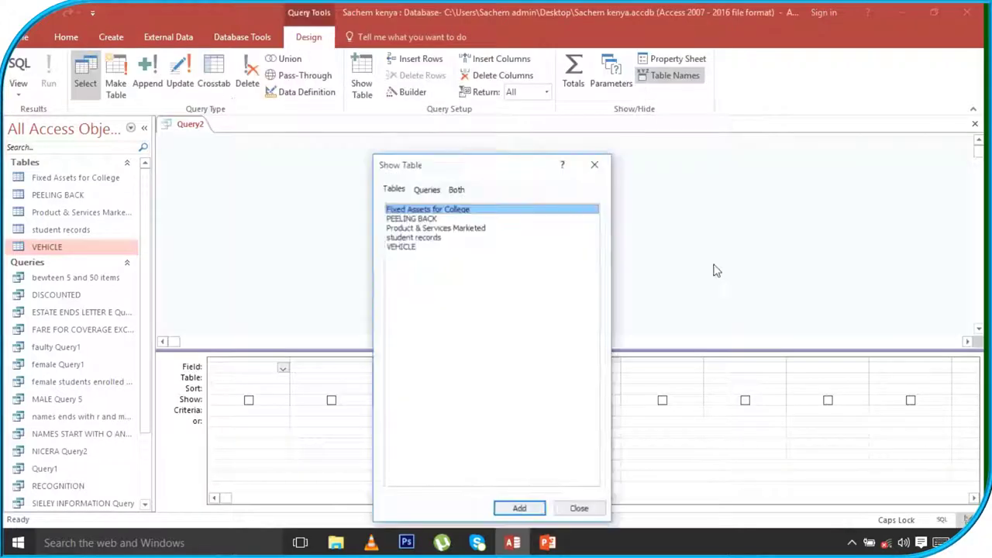
click(403, 248)
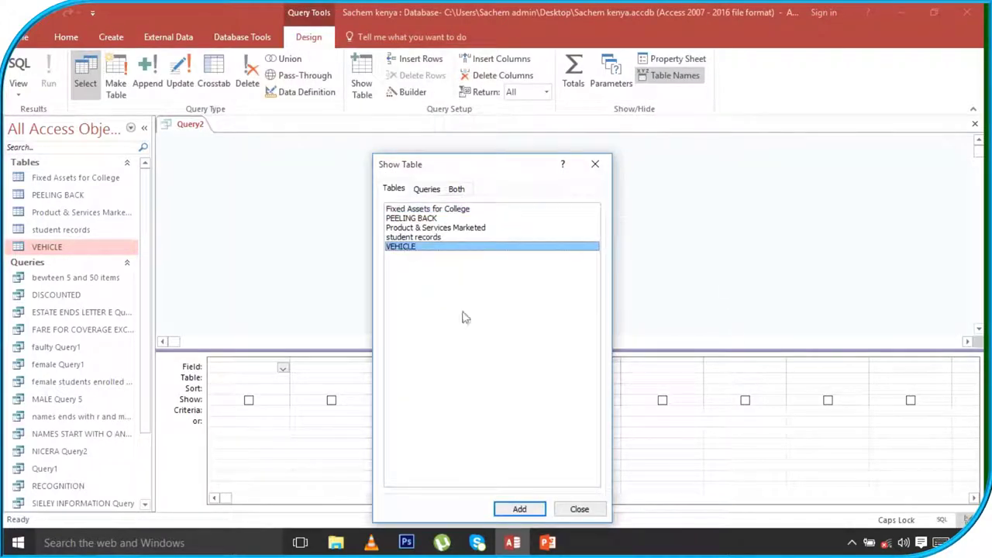
click(519, 509)
click(579, 509)
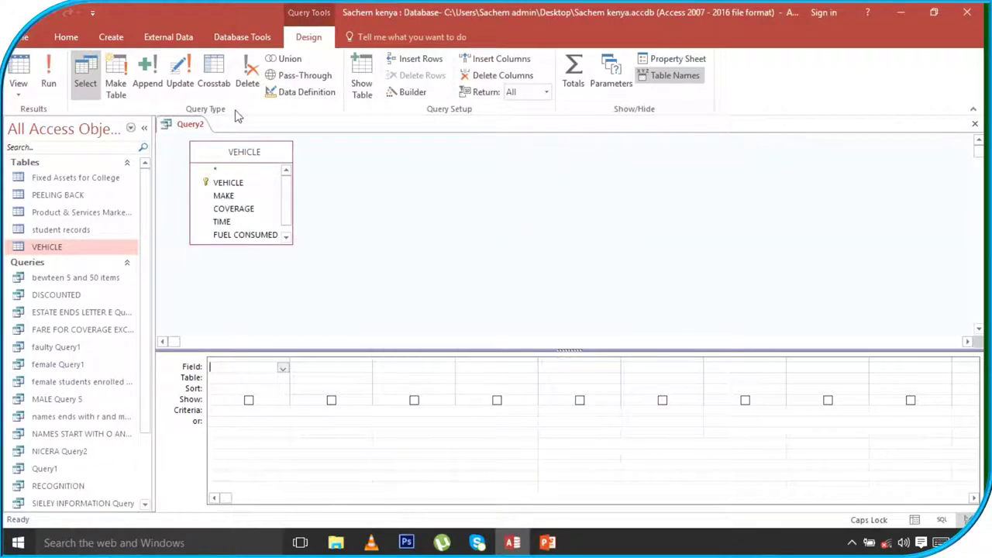
double_click(244, 153)
drag(244, 183, 213, 374)
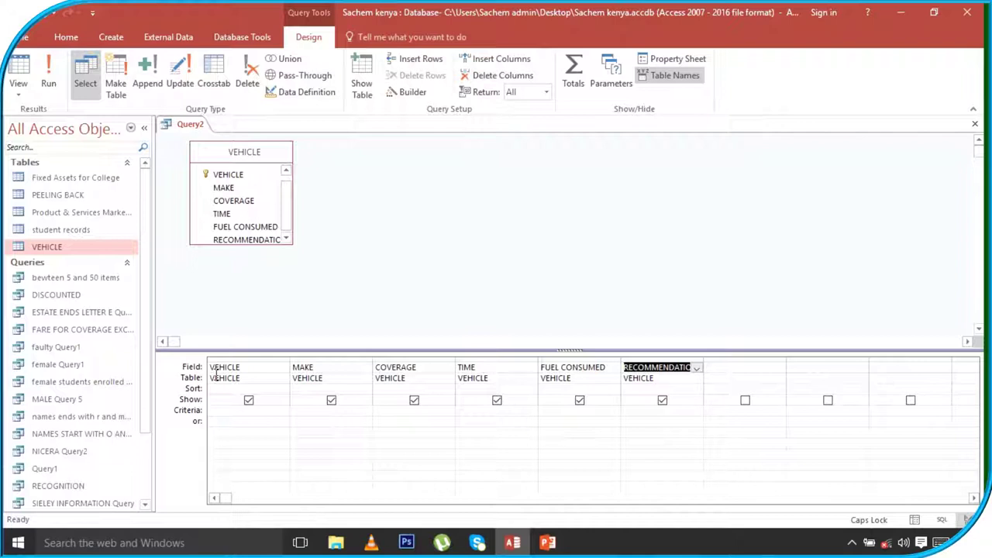
Enter criteria >5000 under FUEL CONSUMED and >600 under COVERAGE.
click(563, 412)
text(>5)
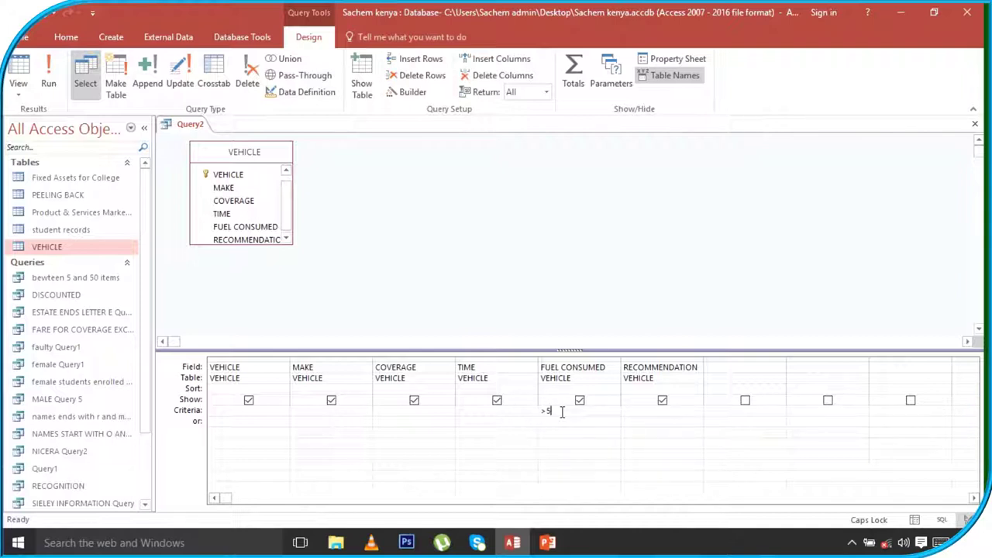
text(000)
click(401, 411)
text(600)
Run the two-criteria query, then close it and save it as COVERAGE.
click(48, 84)
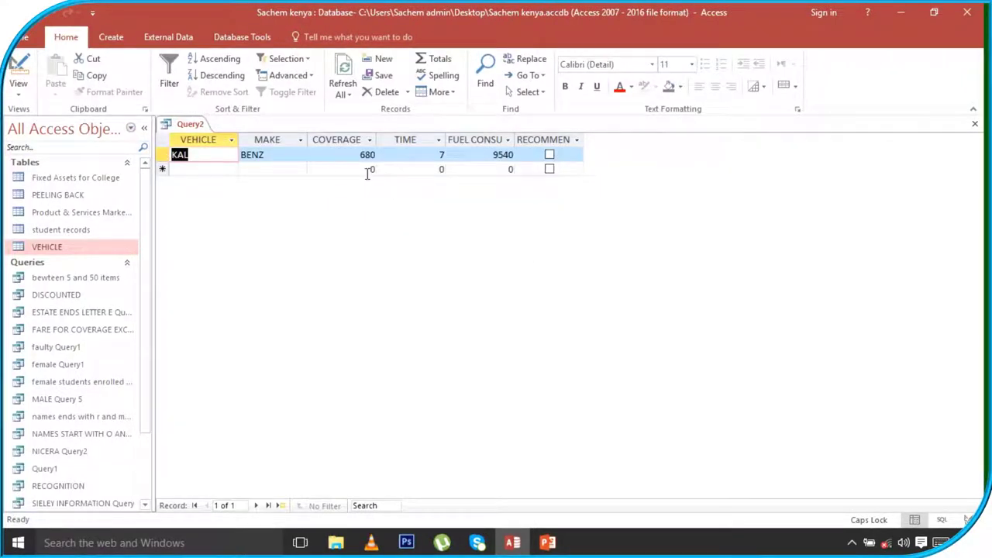
click(974, 126)
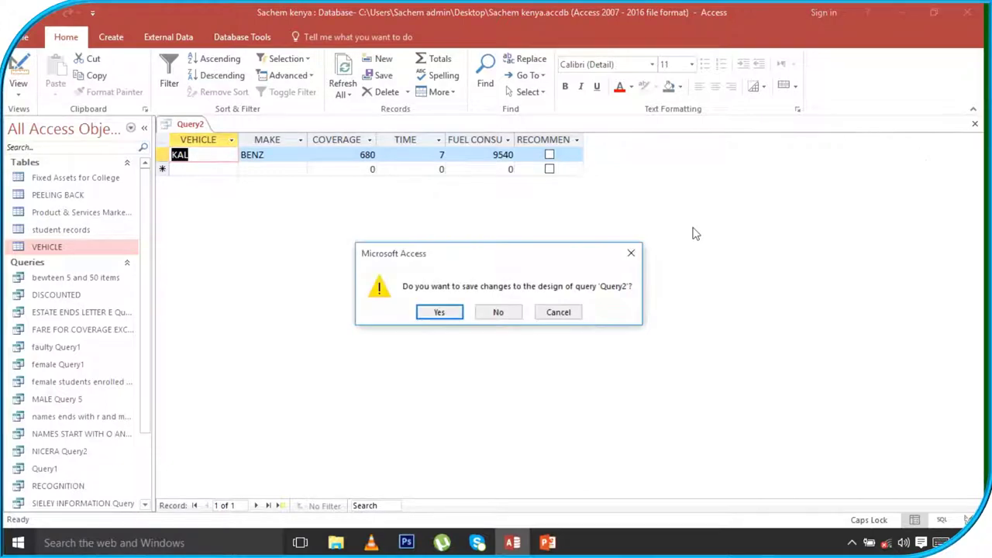
click(441, 313)
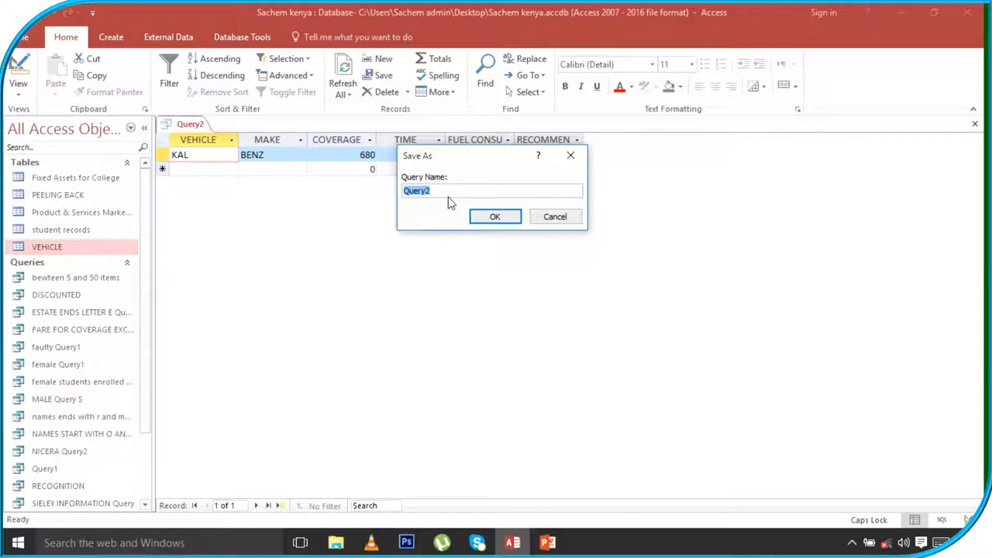
text(COVERA)
text(GE)
click(494, 220)
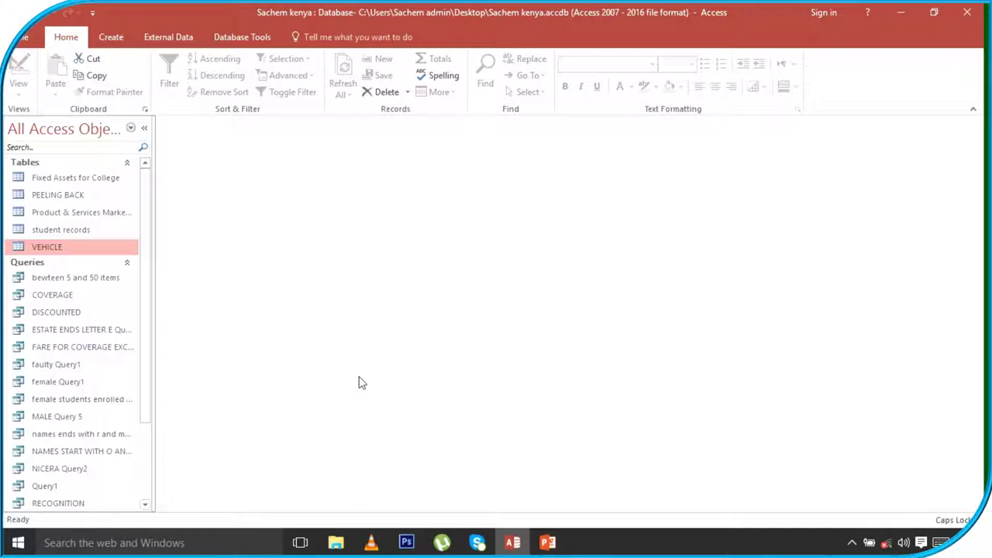
Create a new design-view query on VEHICLE with all six fields in the grid.
click(111, 37)
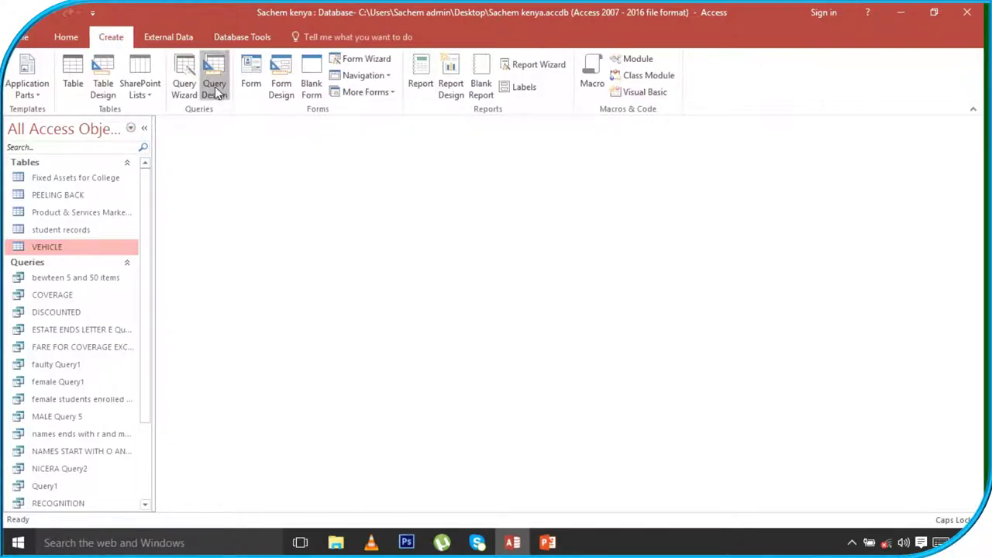
click(215, 87)
click(403, 248)
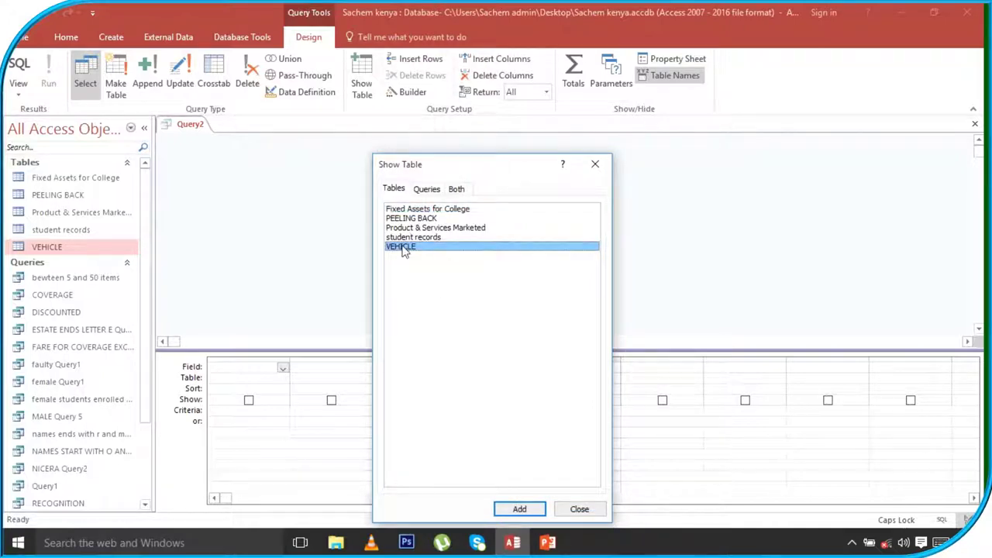
click(521, 510)
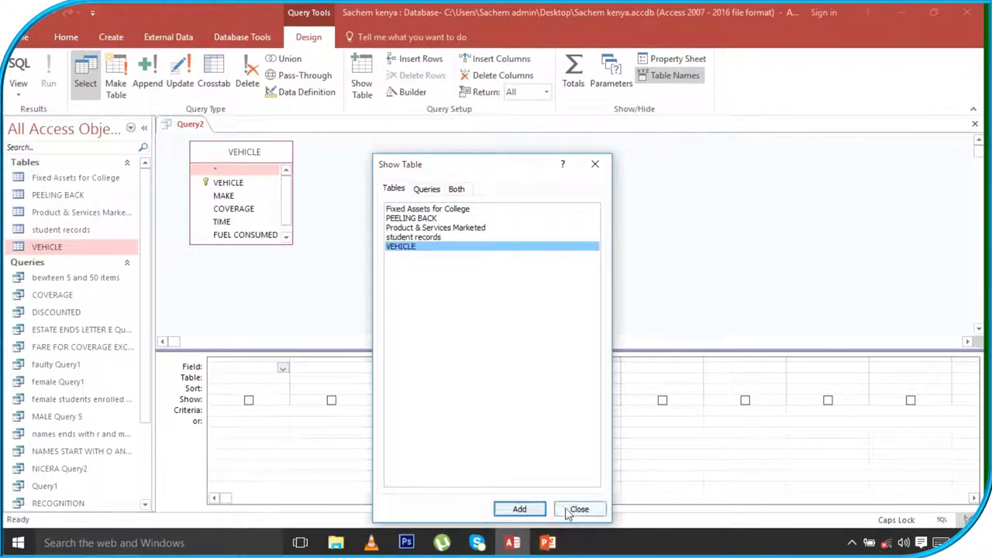
click(577, 510)
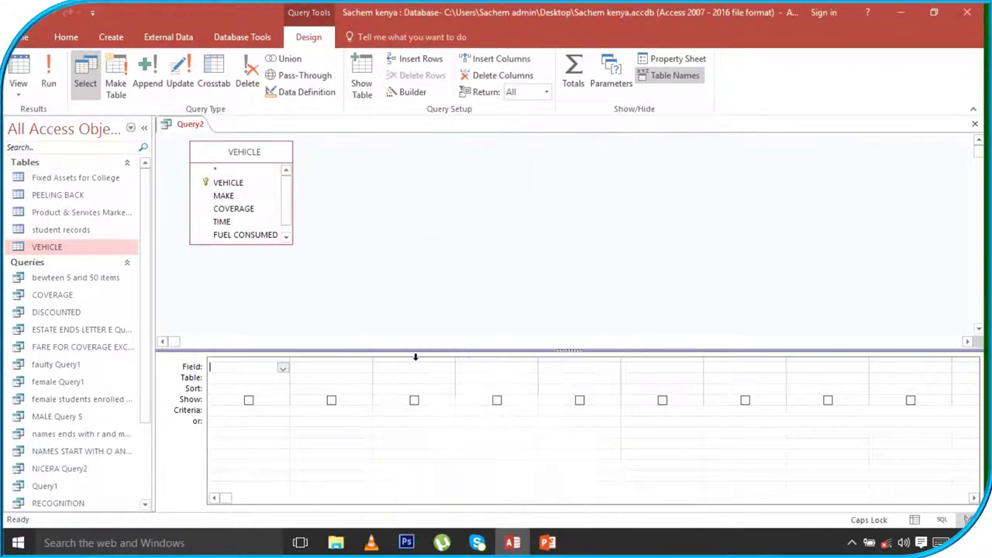
double_click(244, 154)
drag(239, 183, 238, 371)
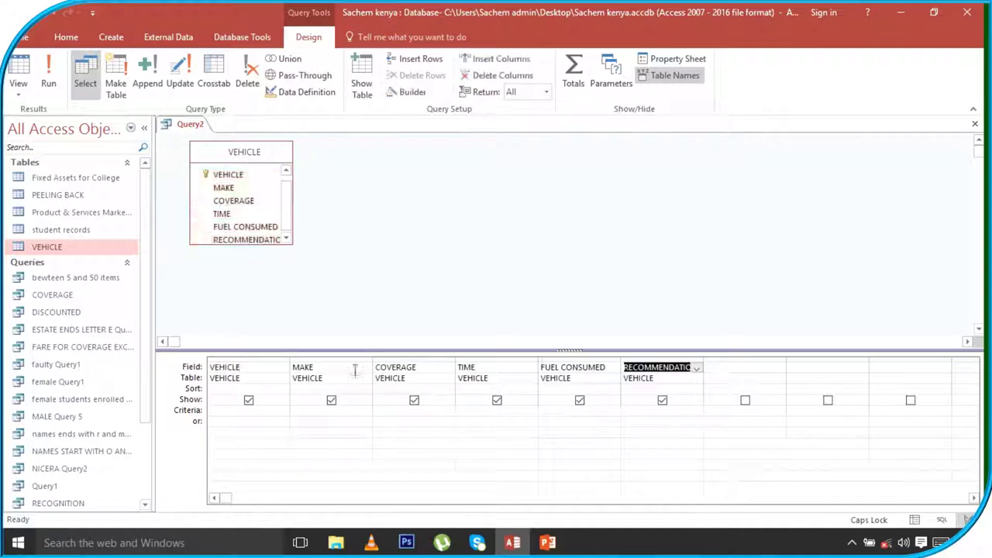
Add the calculated field SPEED:[COVERAGE]/[TIME] in the seventh column and widen it.
click(721, 370)
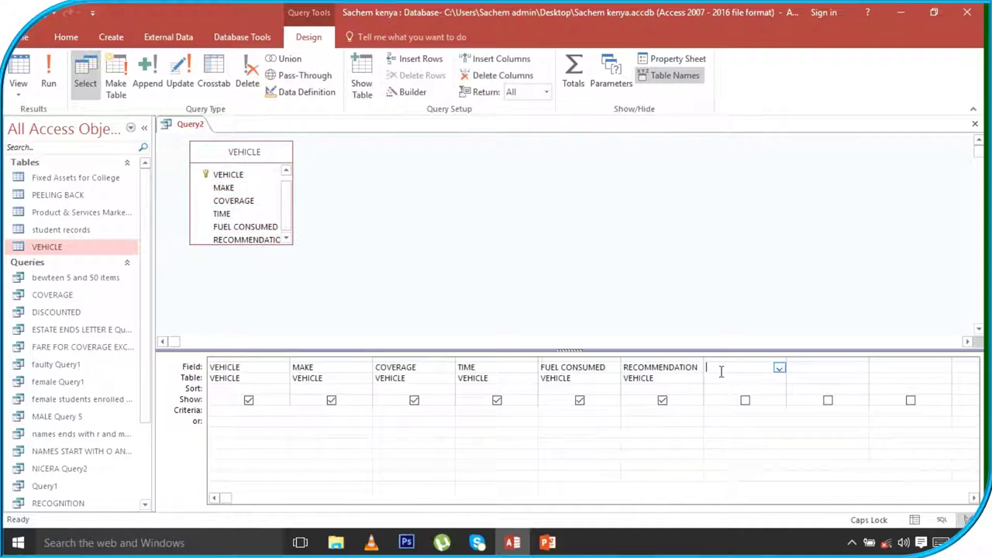
text(SPE)
text(ED:)
text([COVE)
text(RAGE)
text(/[T)
text(IME)
drag(787, 360, 830, 361)
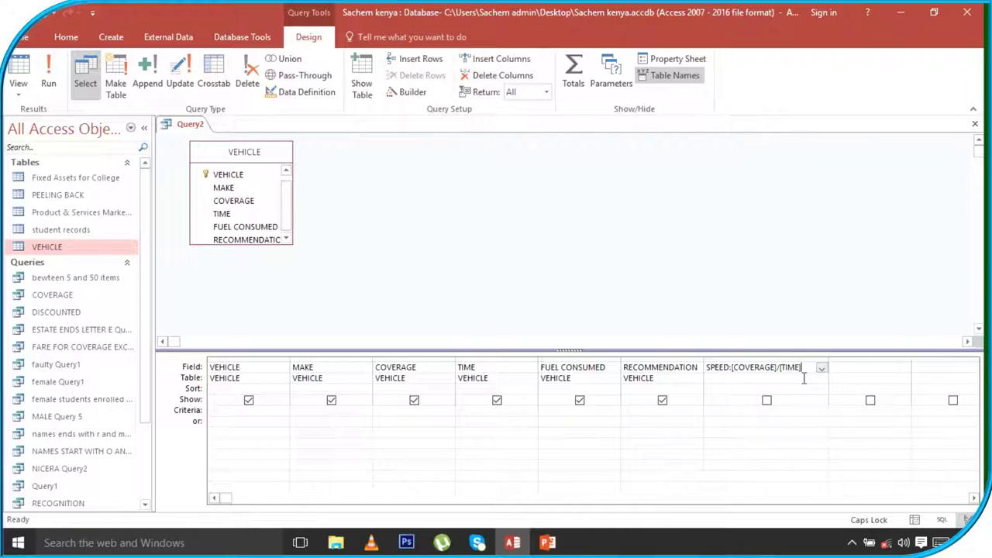
mouse_move(802, 369)
mouse_down()
mouse_move(751, 373)
mouse_move(695, 358)
mouse_up()
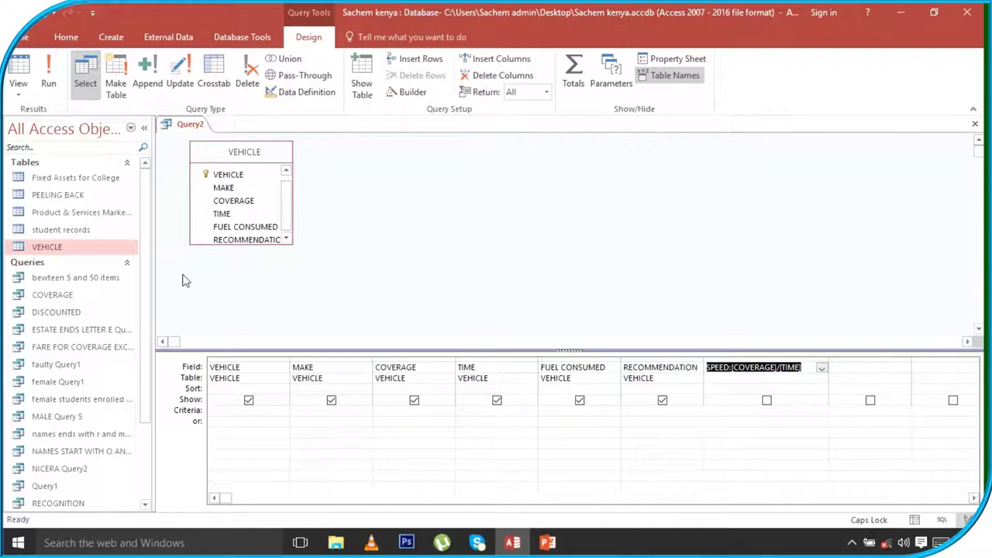
Run the query, widen the SPEED results column, and save it under a SPEED-prefixed name.
click(48, 73)
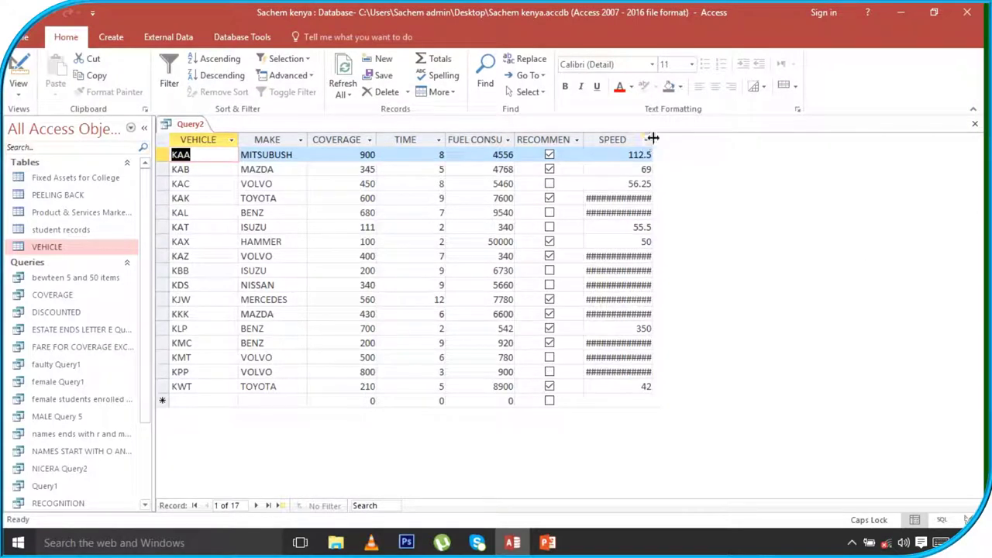
drag(652, 139, 695, 141)
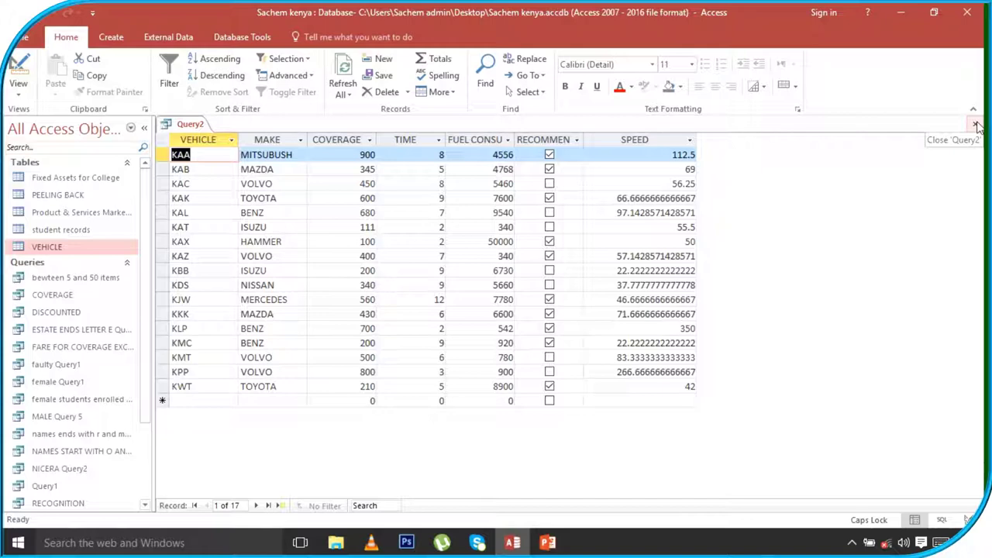
click(977, 126)
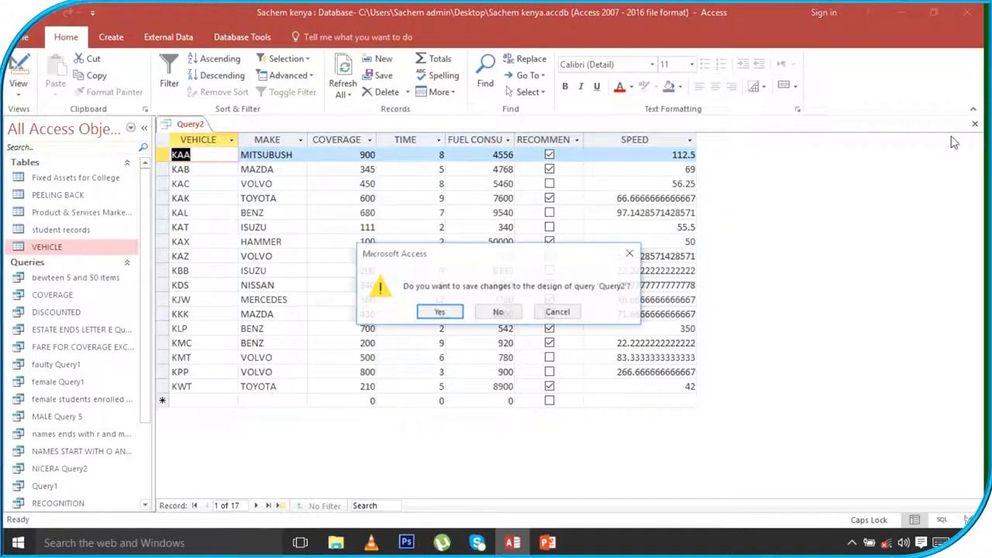
click(439, 312)
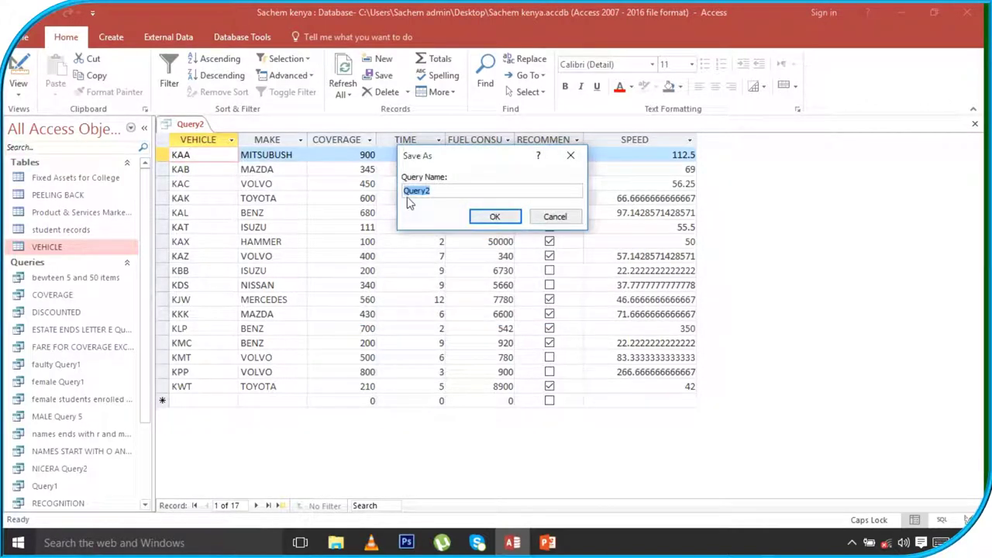
click(406, 191)
text(SPEED)
click(491, 217)
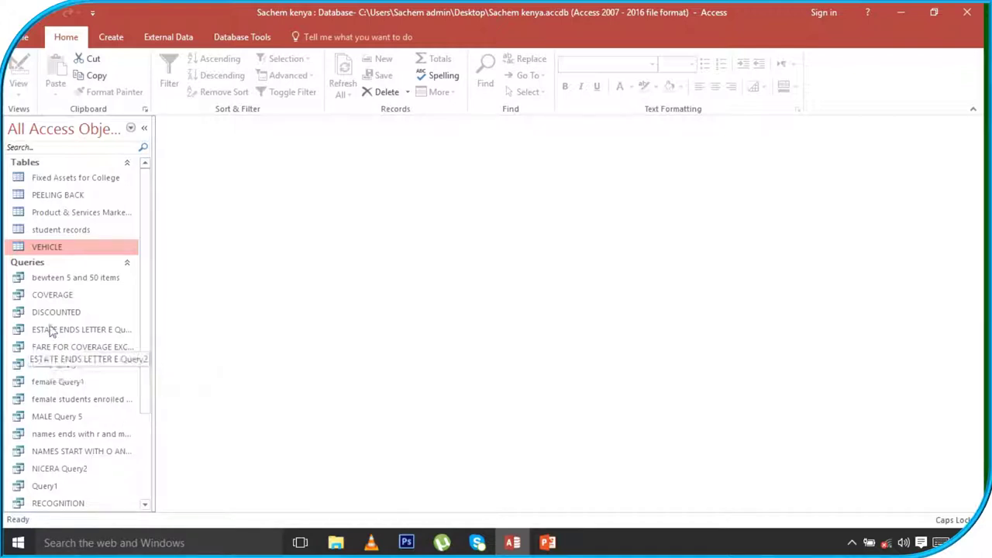
Open COVERAGE in Design View and add the calculated column VAT: 10/100*[COVERAGE].
right_click(48, 298)
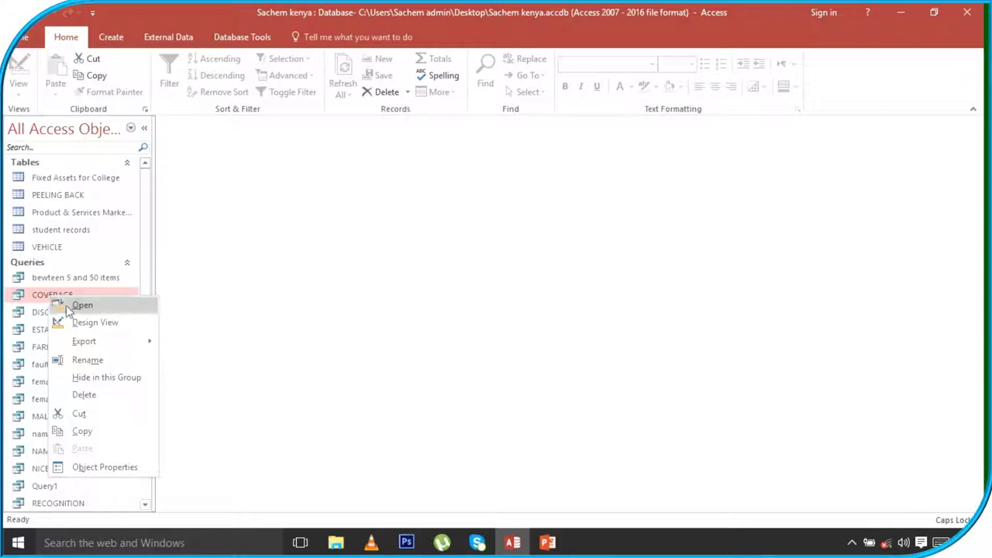
click(82, 323)
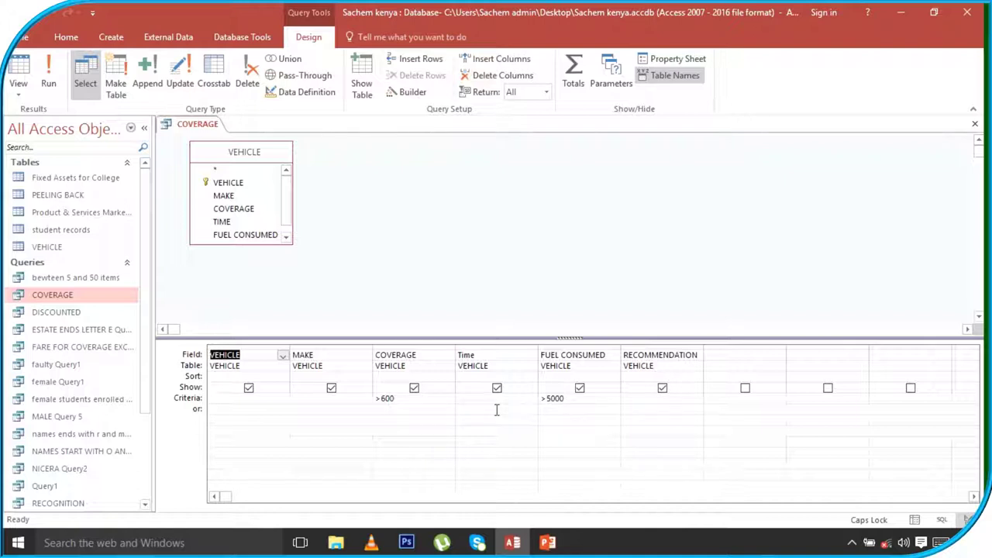
click(730, 354)
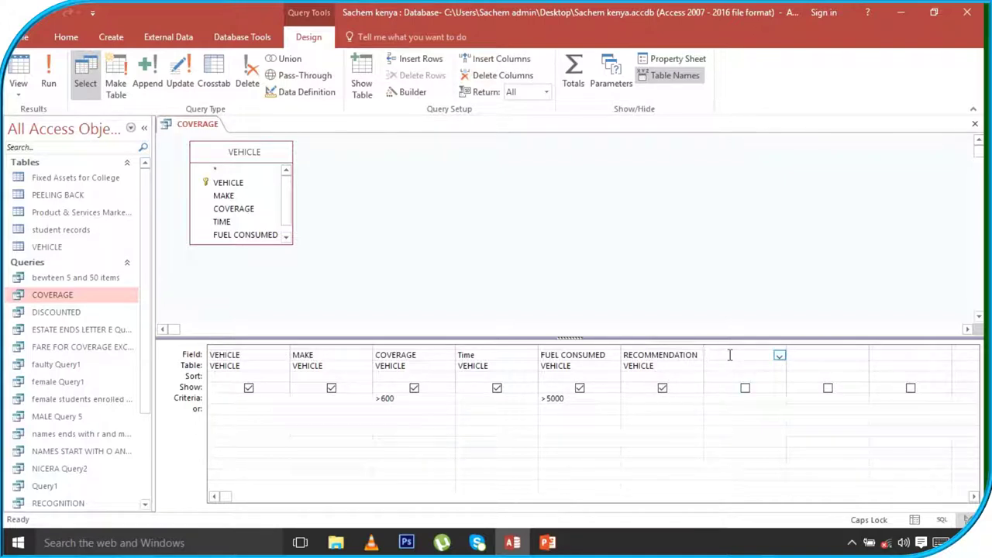
text(VAT)
text(:)
text(0)
text(/)
text(100)
text(*)
text([)
text(COVER)
text(AGE])
drag(784, 347, 818, 349)
click(830, 356)
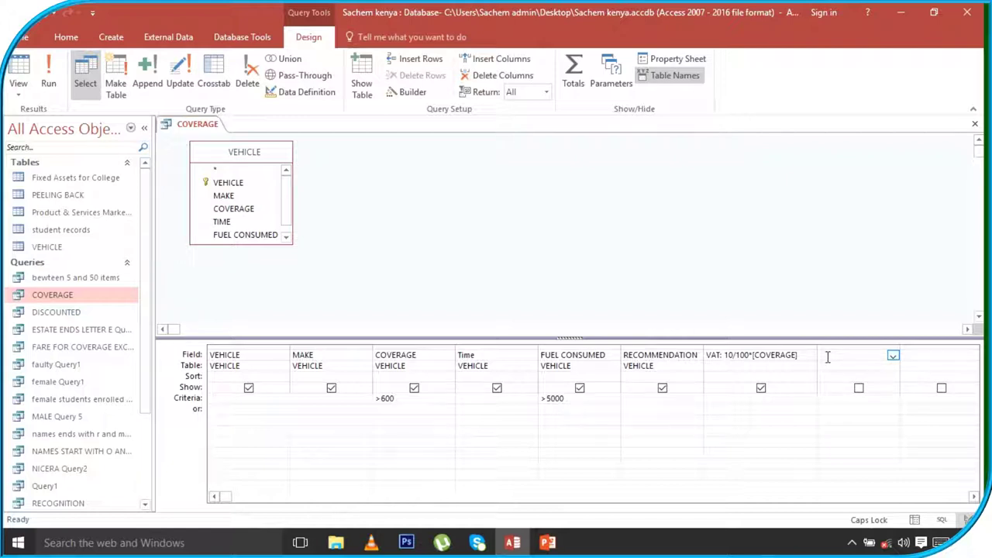
Add ROAD LICENSE:15/100*[COVERAGE] in the next column and widen it.
text(ROAD)
text( LI)
text(CEN)
text(SE)
text(/100*)
text([CO)
text(VERA)
text(GE)
drag(899, 349, 956, 349)
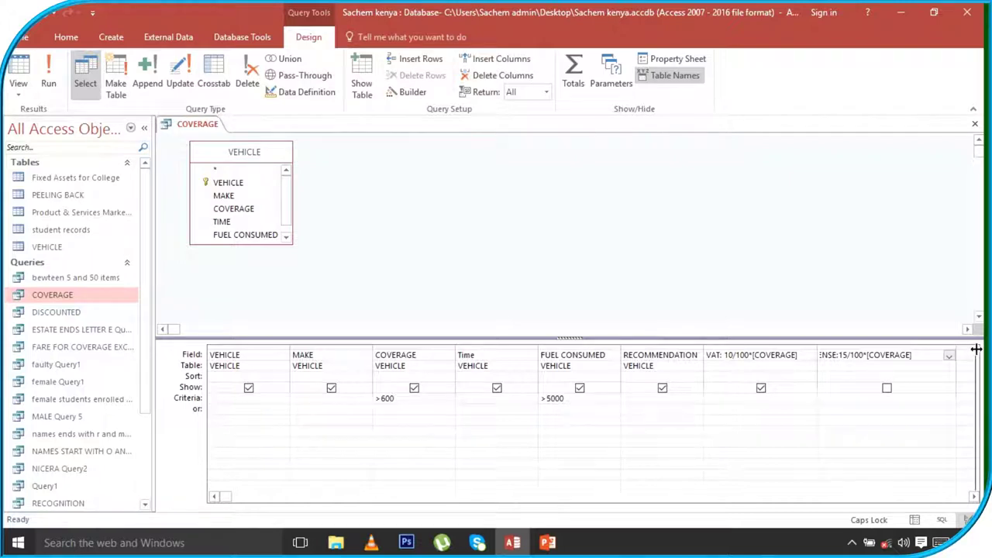
drag(956, 350, 968, 350)
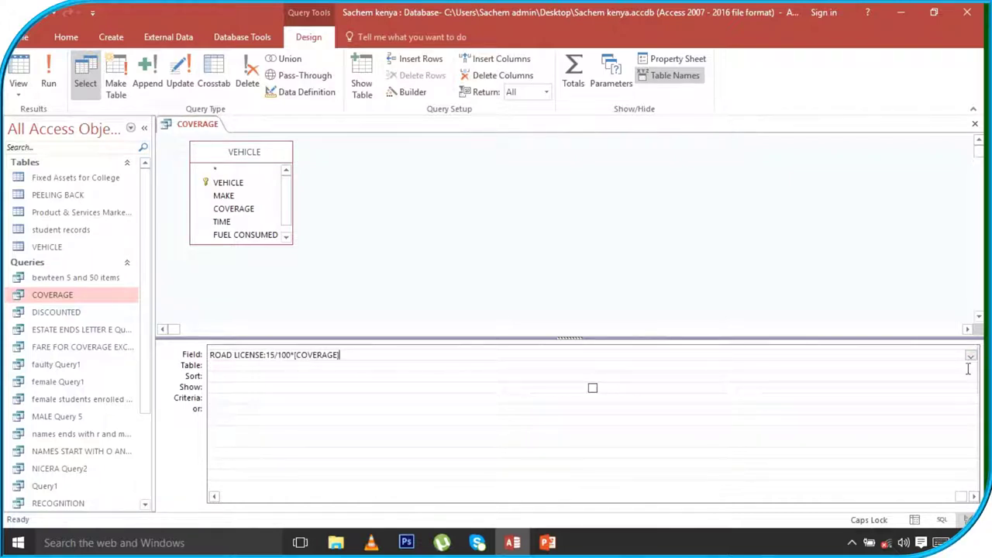
Scroll to an empty grid column and add INSURANCE: 12/100*[COVERAGE].
click(973, 496)
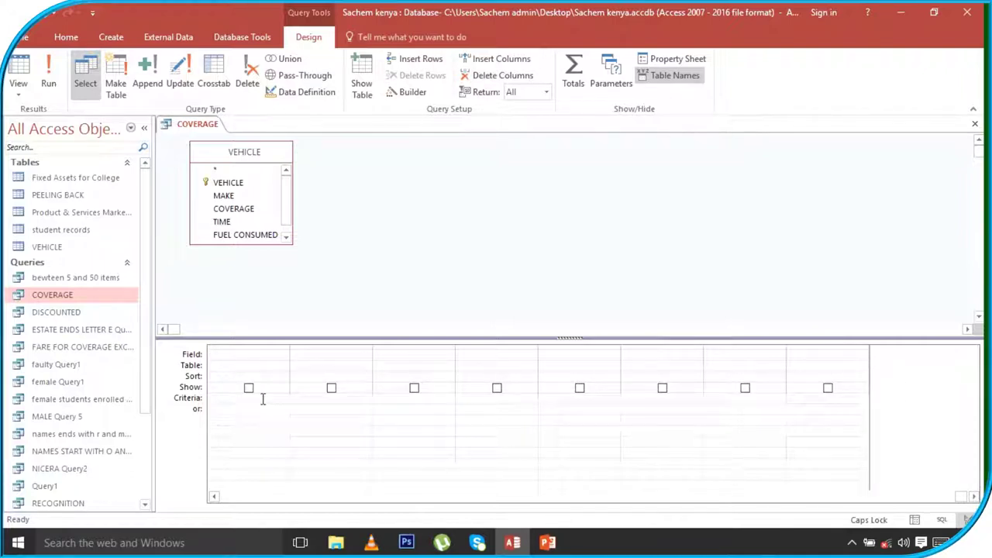
click(214, 496)
text(ROAD LICENSE:15/100*[COVERAGE])
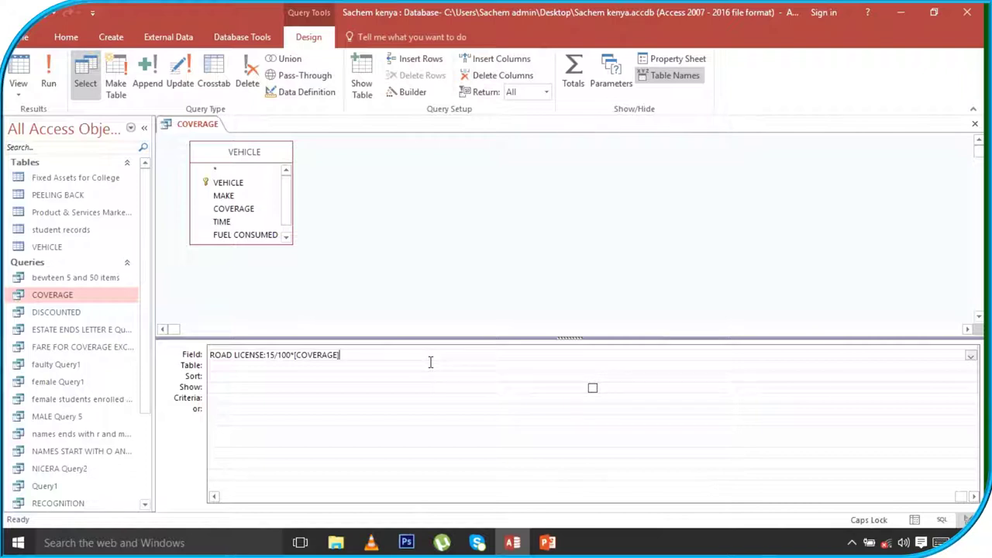
click(591, 389)
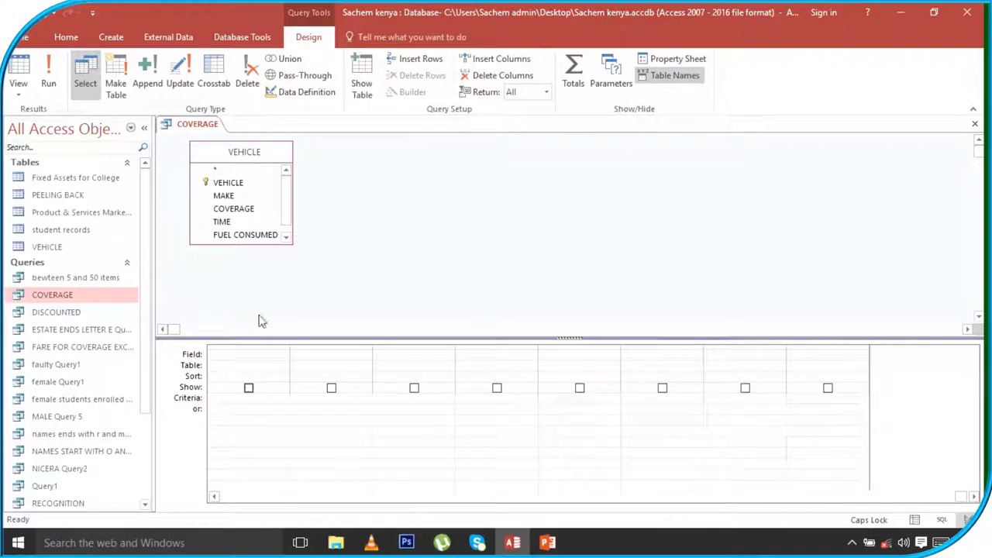
click(246, 357)
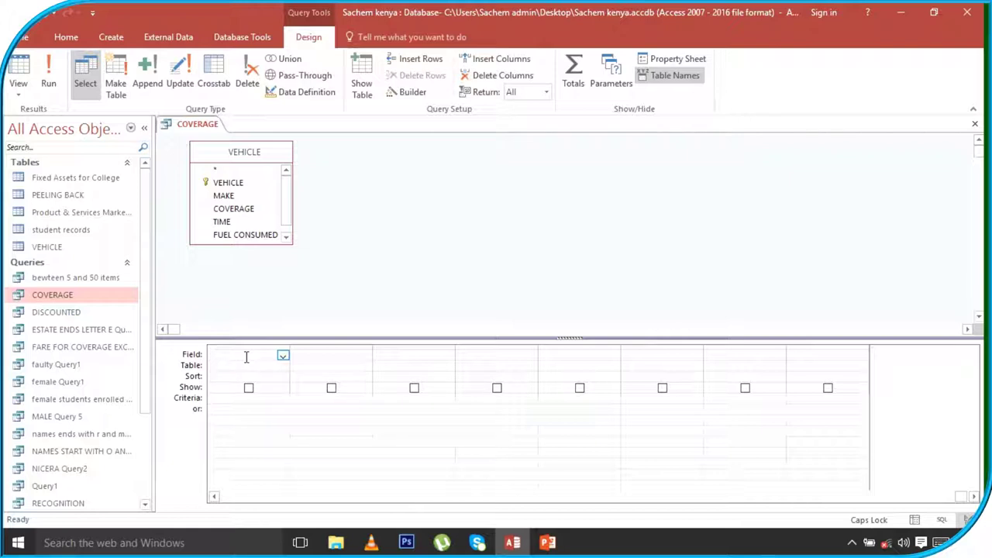
text(IN)
text(S)
text(U)
text(RAN)
text(CE)
text(:)
text(12)
text(/1)
text(00)
text(*)
text([C)
text(OV)
text(ERAG)
text(E])
text(])
Add the OWNER column as 20/100*[COVERAGE] in the next column, fixing a typo.
click(321, 355)
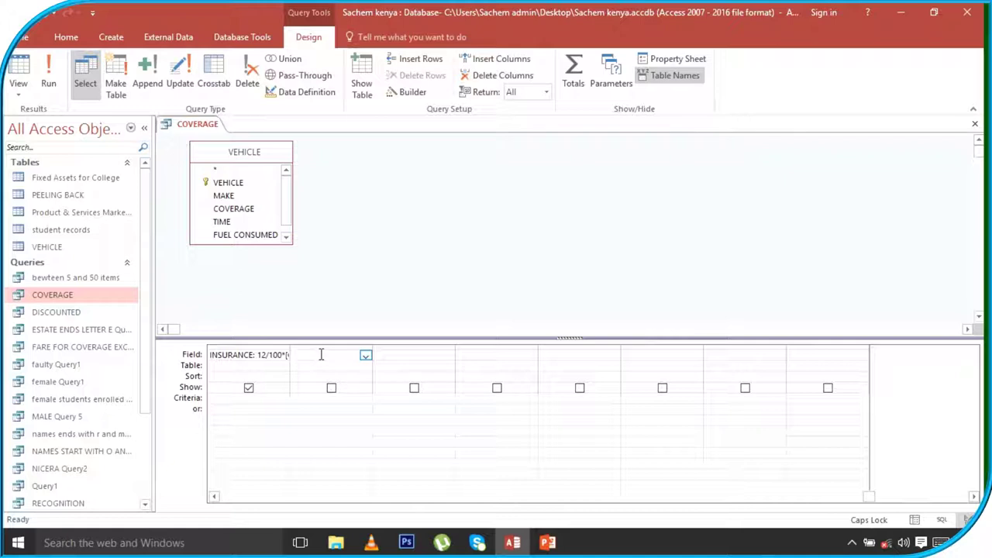
text(ONER)
key(BackSpace)
key(BackSpace)
key(BackSpace)
text(WNE)
text(R)
text(*20)
text(/100)
text(*)
text([)
text(COV)
text(ERAGE)
text(])
Run the updated COVERAGE query, then close it, keeping the design changes.
click(46, 78)
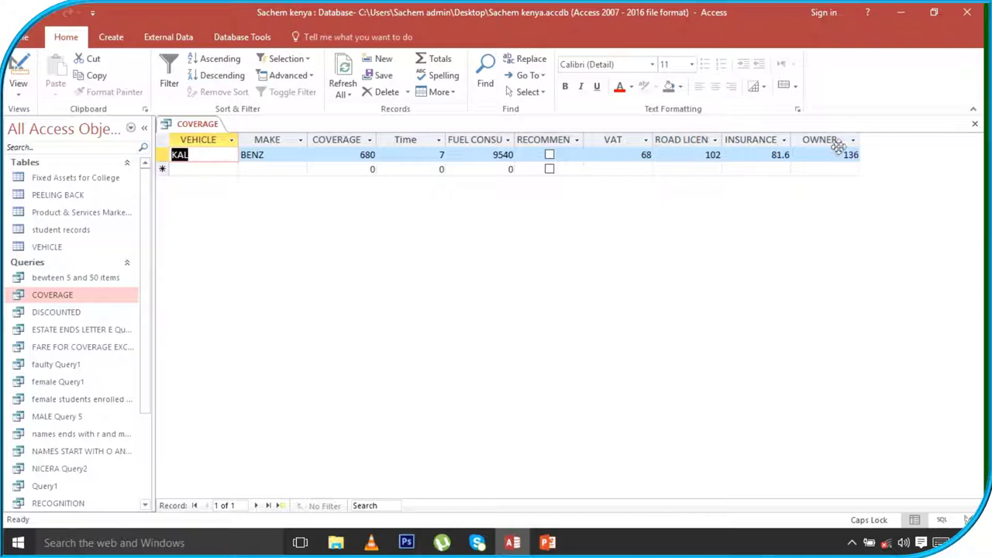
click(974, 124)
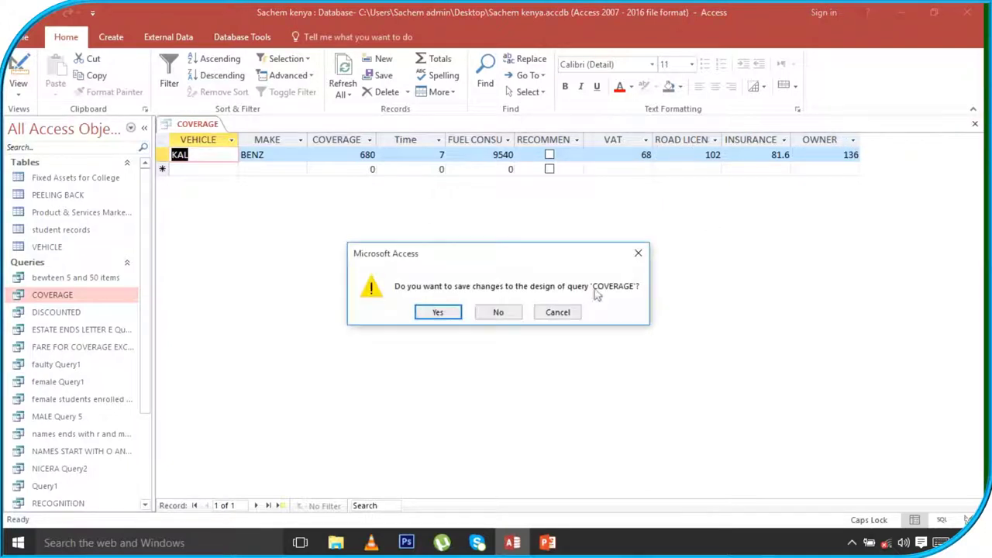
click(438, 313)
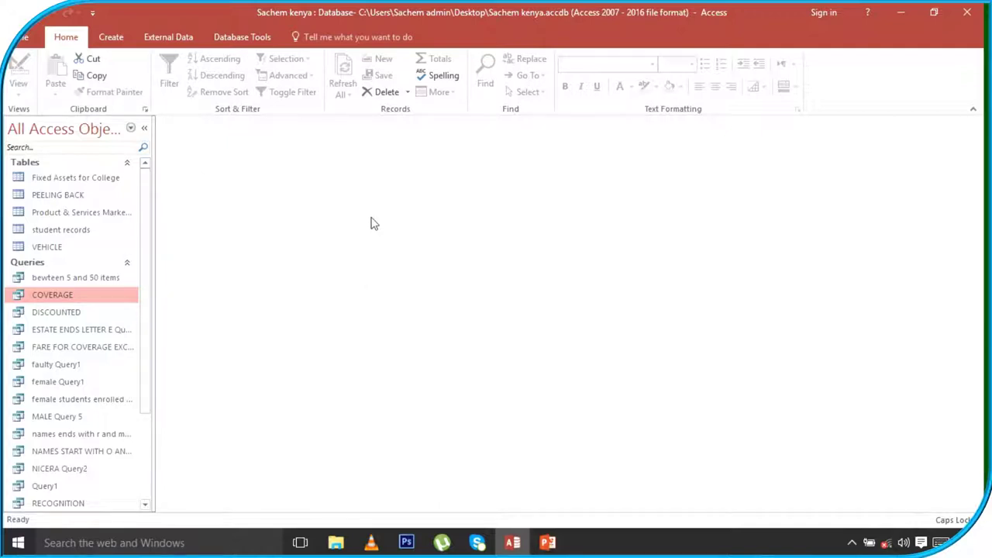
click(232, 45)
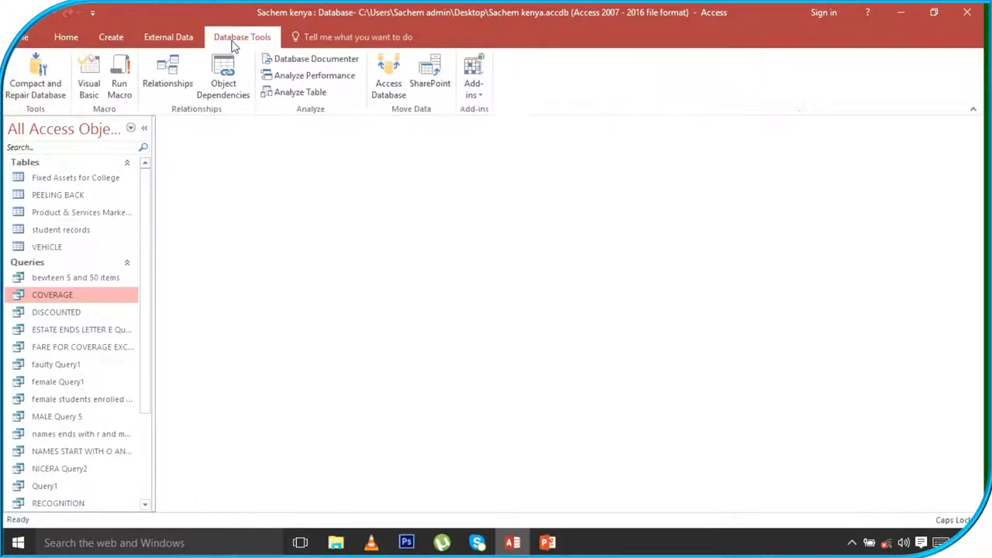
click(169, 81)
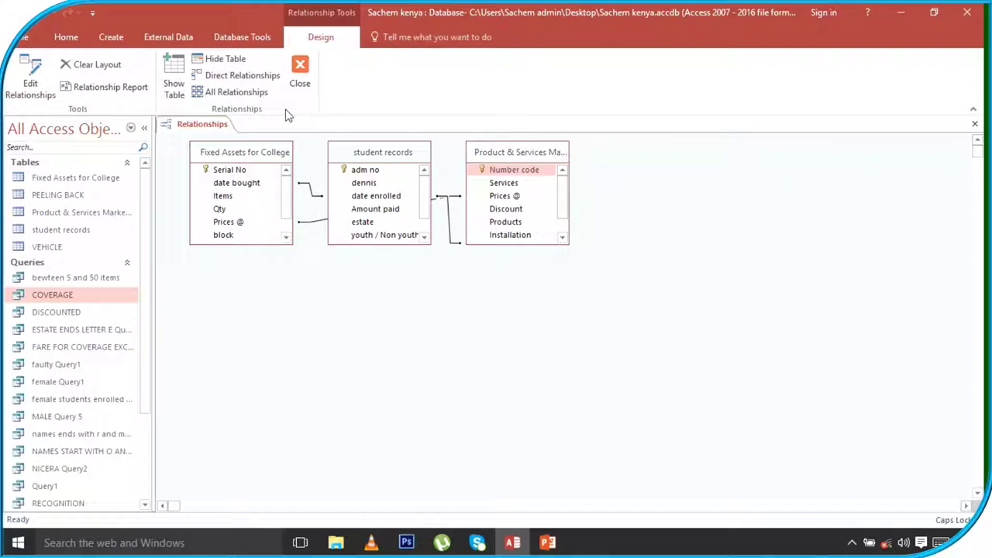
click(299, 74)
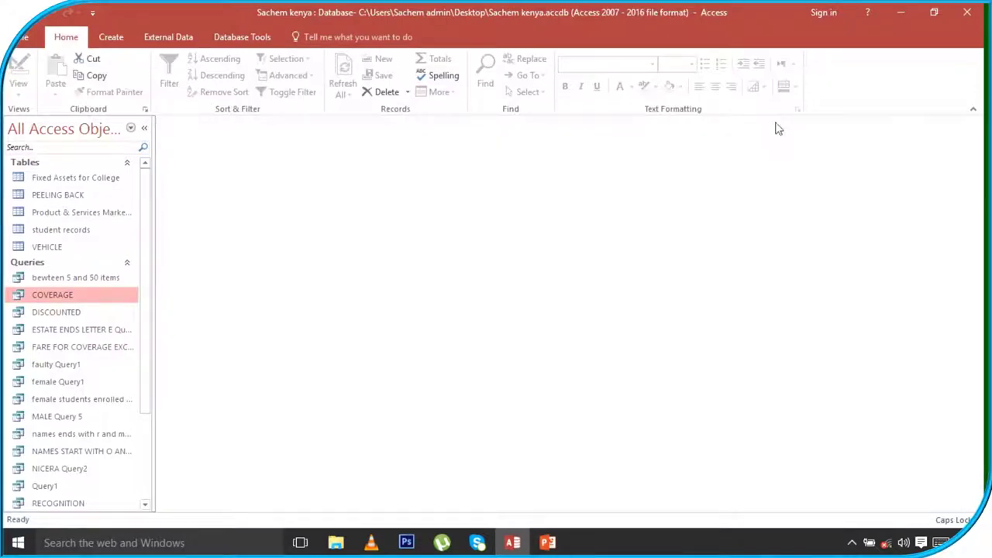